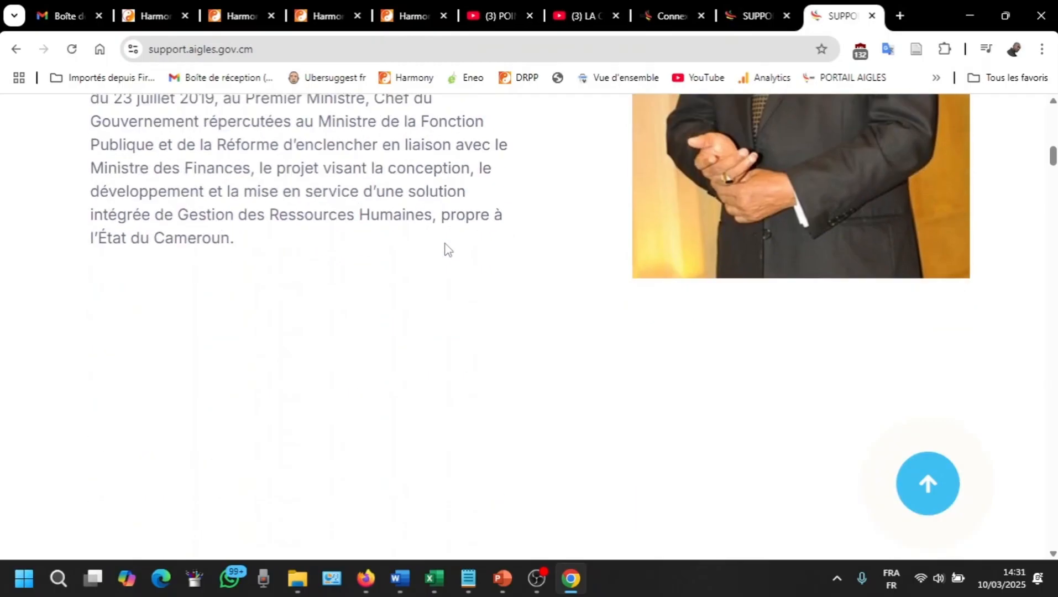
Step: From the other SUPPORT tab, start 'Créer une requête' and reach the Espace requêtes Connexion page
{"action": "scroll", "coordinate": [477, 359], "scroll_direction": "up", "scroll_amount": 1}
{"action": "scroll", "coordinate": [479, 361], "scroll_direction": "down", "scroll_amount": 4}
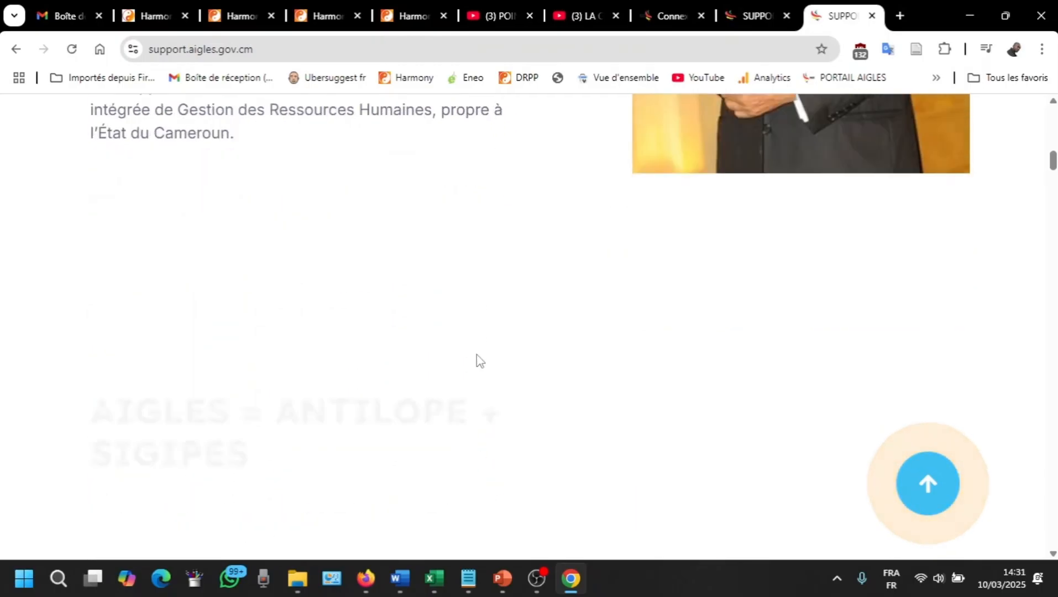
{"action": "scroll", "coordinate": [480, 357], "scroll_direction": "up", "scroll_amount": 14}
{"action": "scroll", "coordinate": [479, 354], "scroll_direction": "down", "scroll_amount": 16}
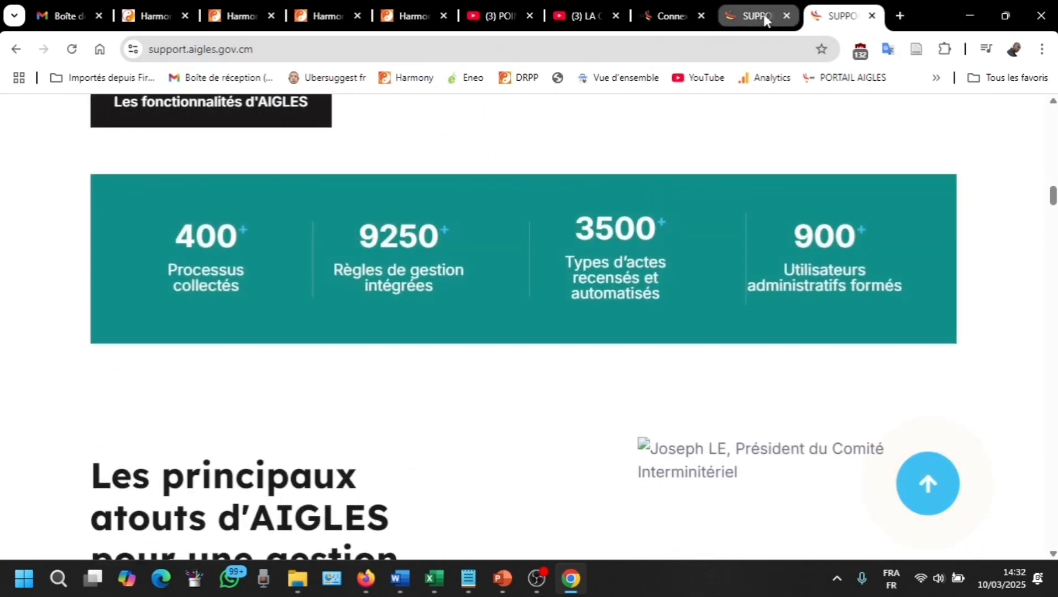
{"action": "left_click", "coordinate": [765, 16]}
{"action": "scroll", "coordinate": [742, 271], "scroll_direction": "up", "scroll_amount": 15}
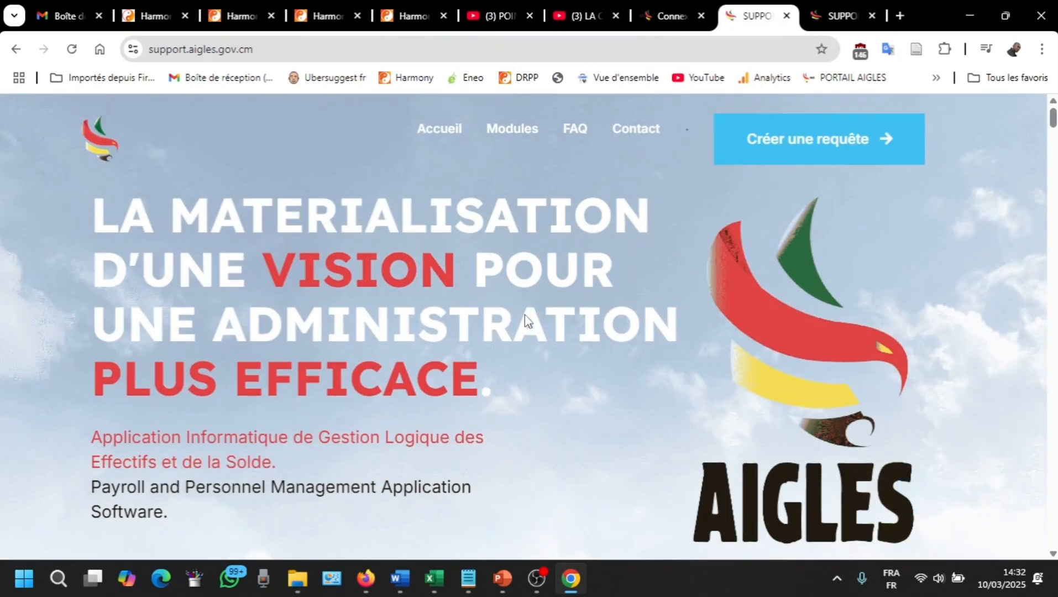
{"action": "left_click", "coordinate": [809, 148]}
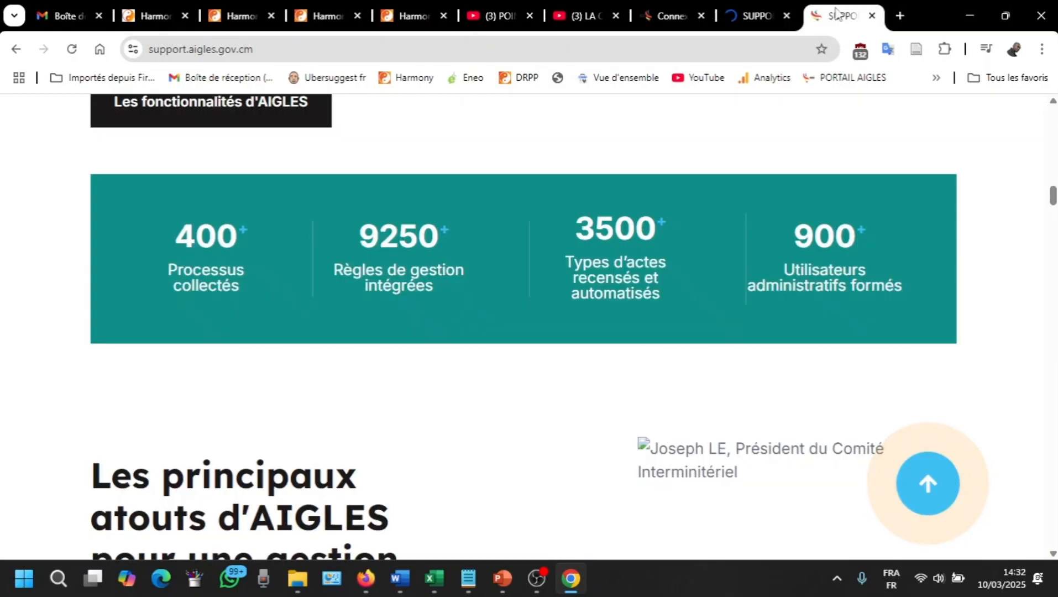
{"action": "left_click", "coordinate": [837, 16]}
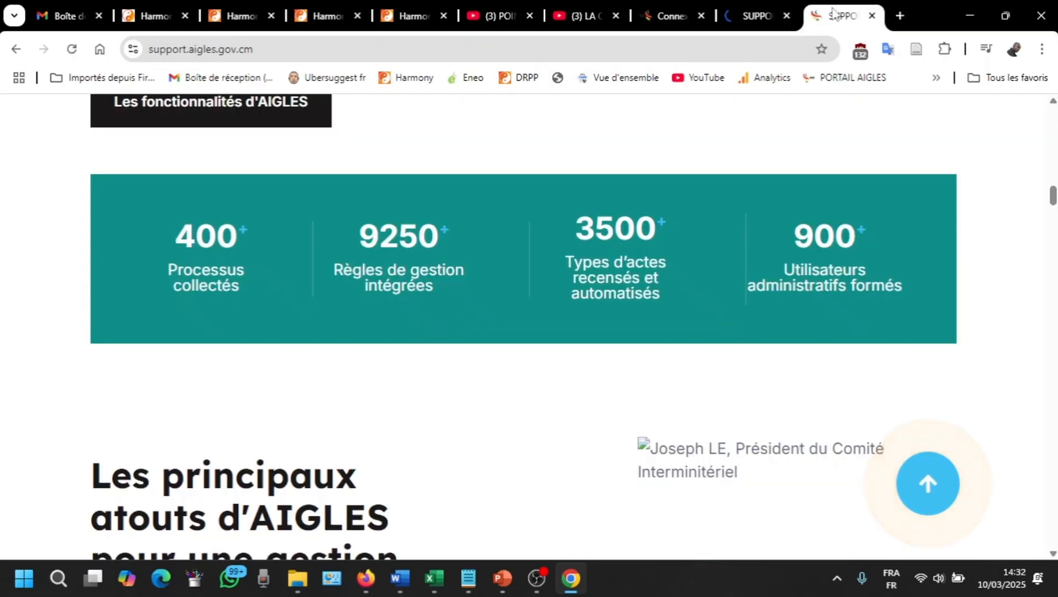
{"action": "left_click", "coordinate": [760, 17]}
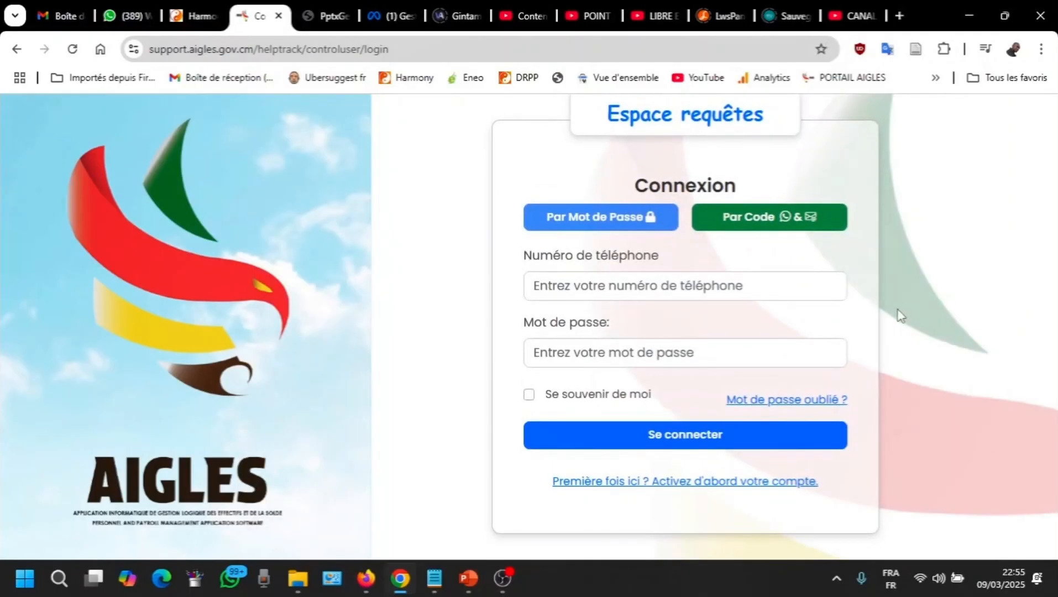
Step: Activate a first-time account with the user's phone number and a confirmed password
{"action": "left_click", "coordinate": [676, 479]}
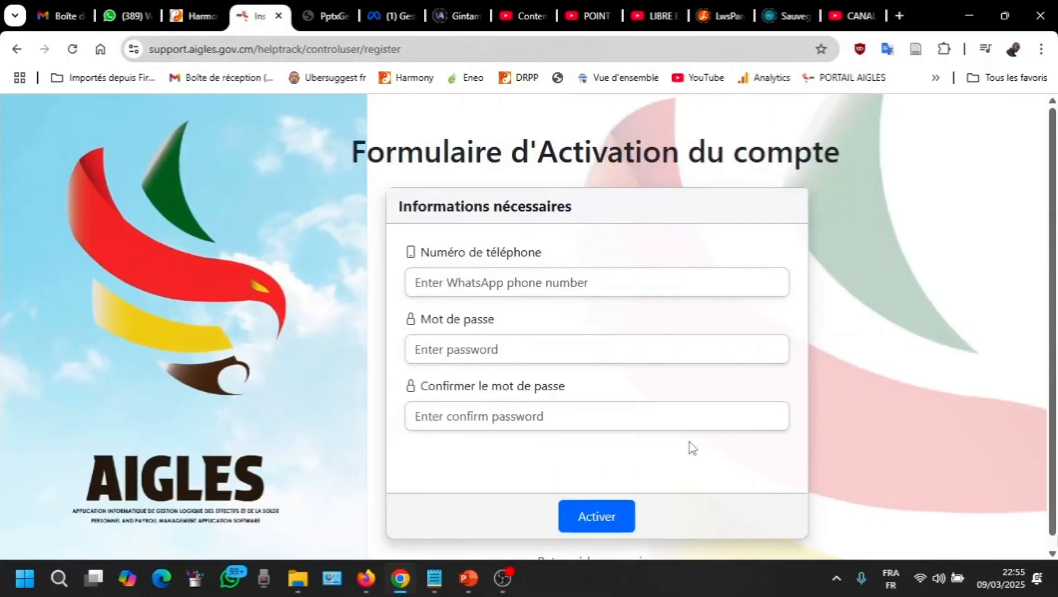
{"action": "left_click", "coordinate": [499, 280]}
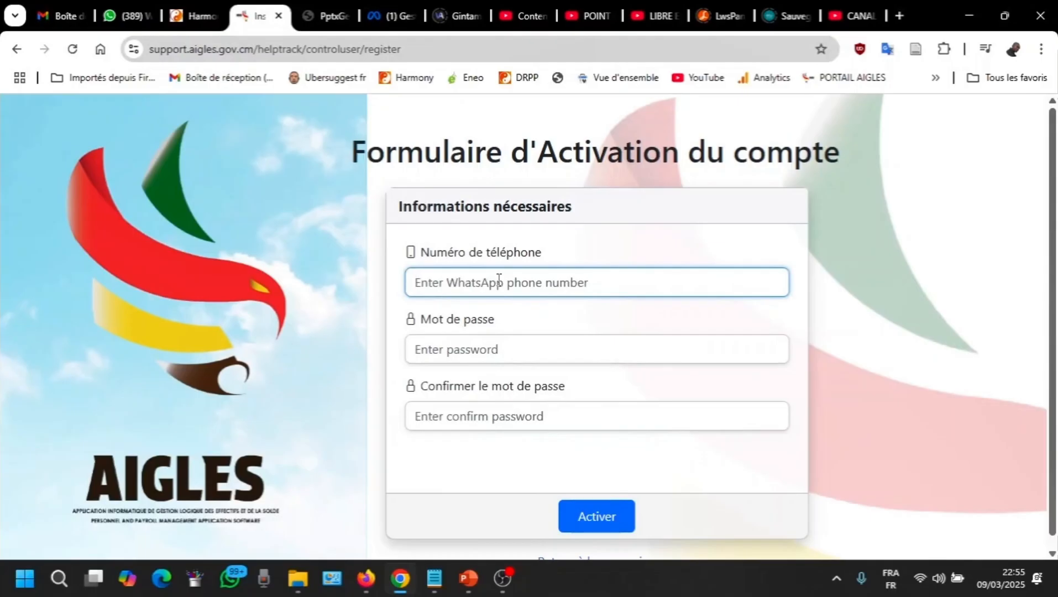
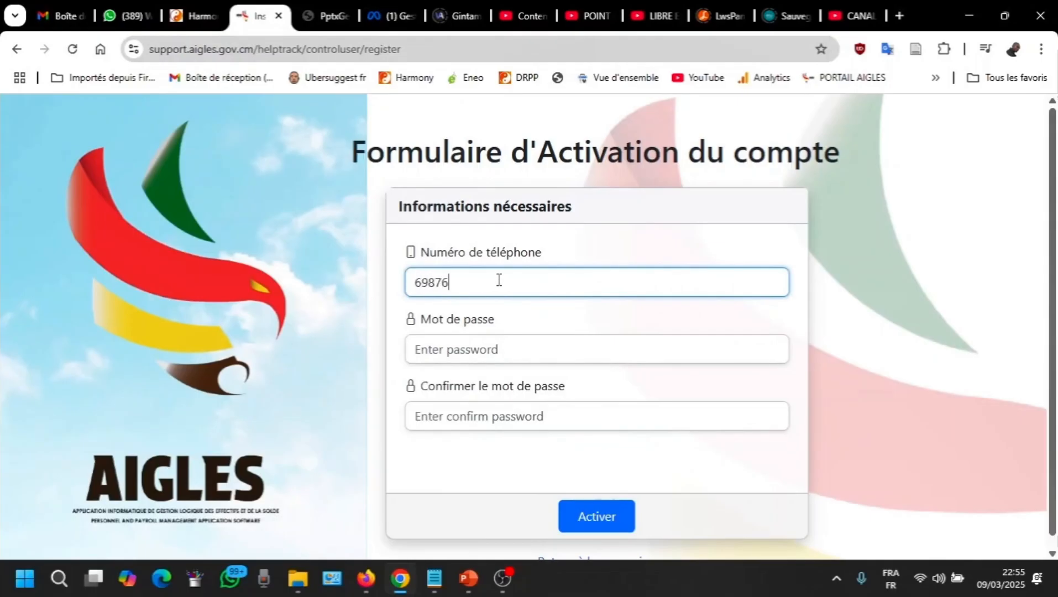
{"action": "left_click", "coordinate": [492, 352]}
{"action": "key", "text": "ctrl+v"}
{"action": "left_click", "coordinate": [494, 418]}
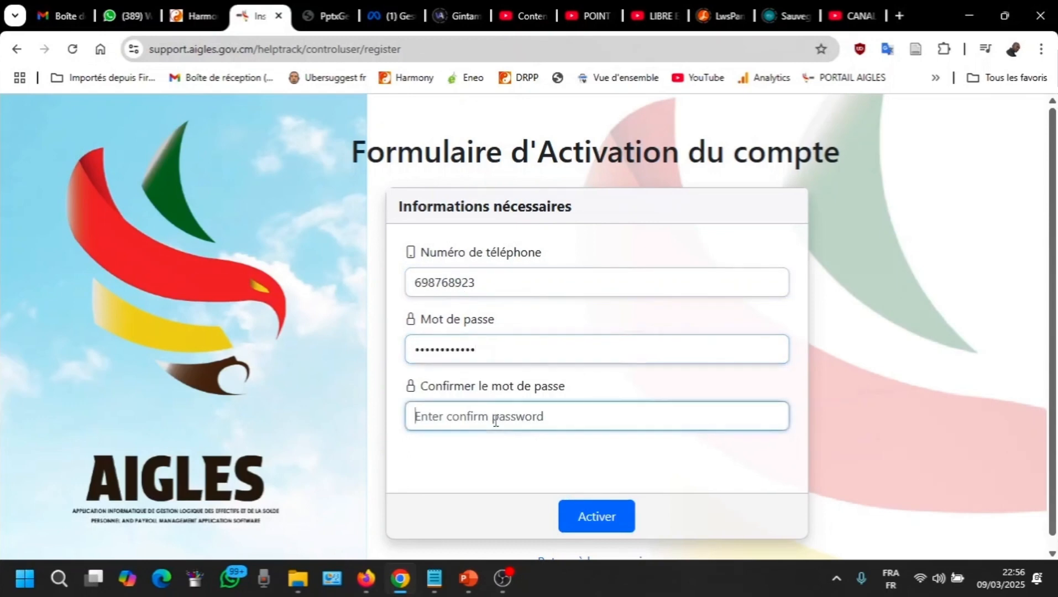
{"action": "key", "text": "ctrl+v"}
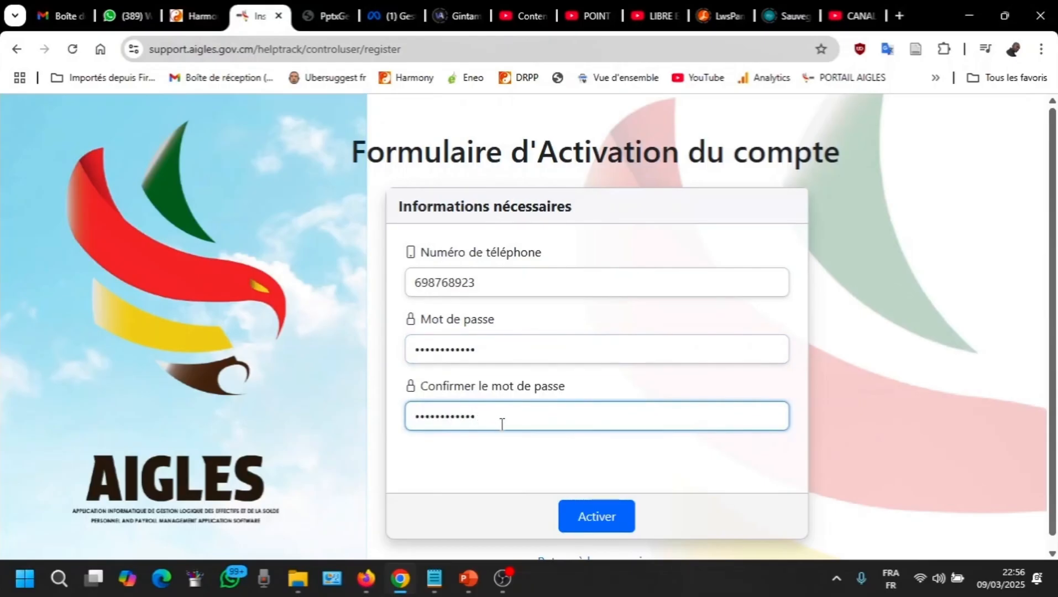
{"action": "left_click", "coordinate": [593, 514]}
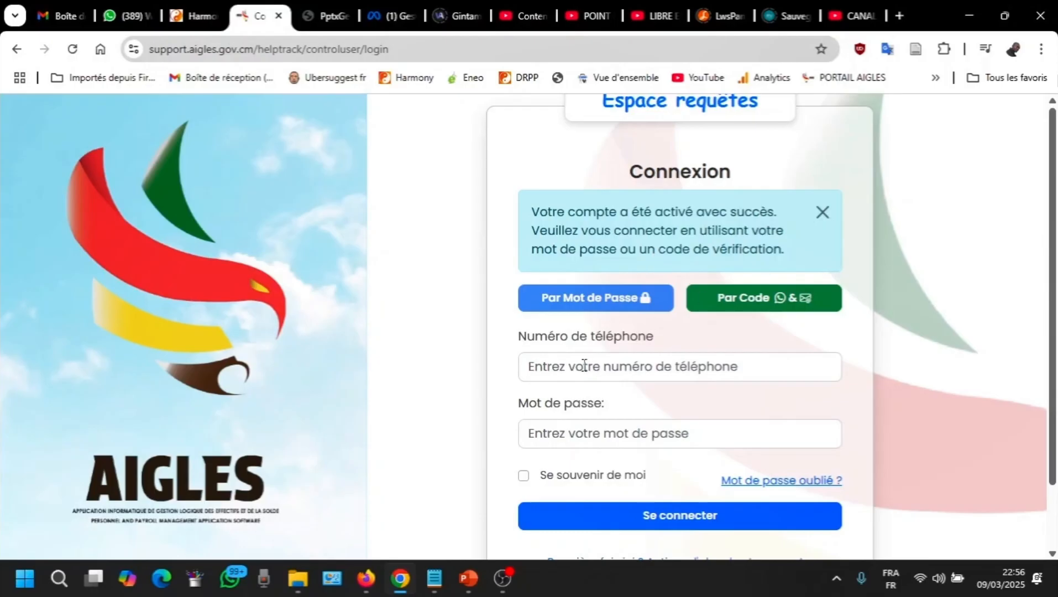
Step: Sign in to Espace requêtes with the same phone number and password
{"action": "left_click", "coordinate": [584, 366]}
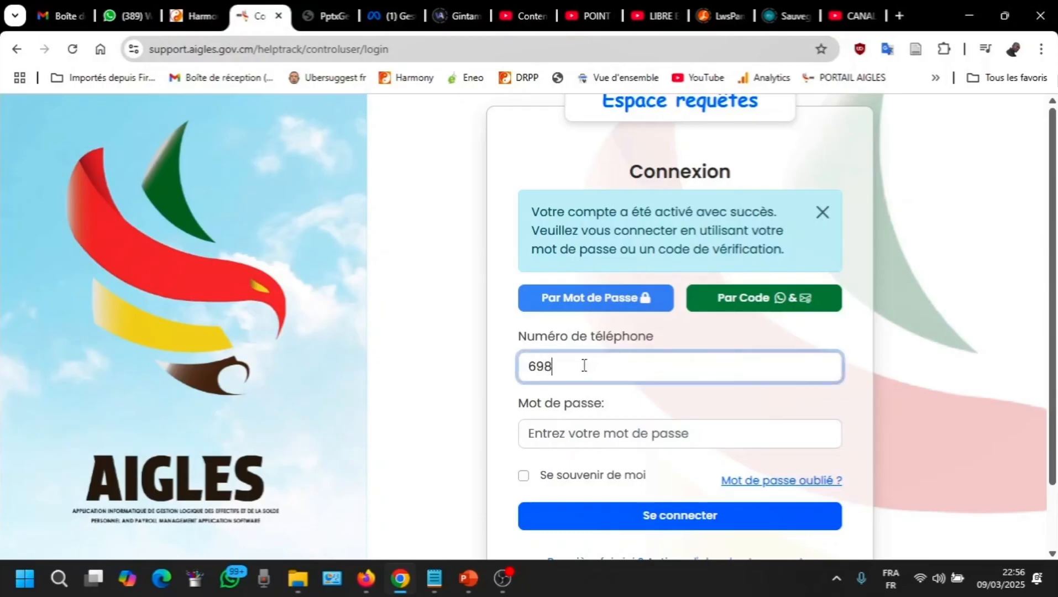
{"action": "left_click", "coordinate": [579, 441]}
{"action": "key", "text": "ctrl+v"}
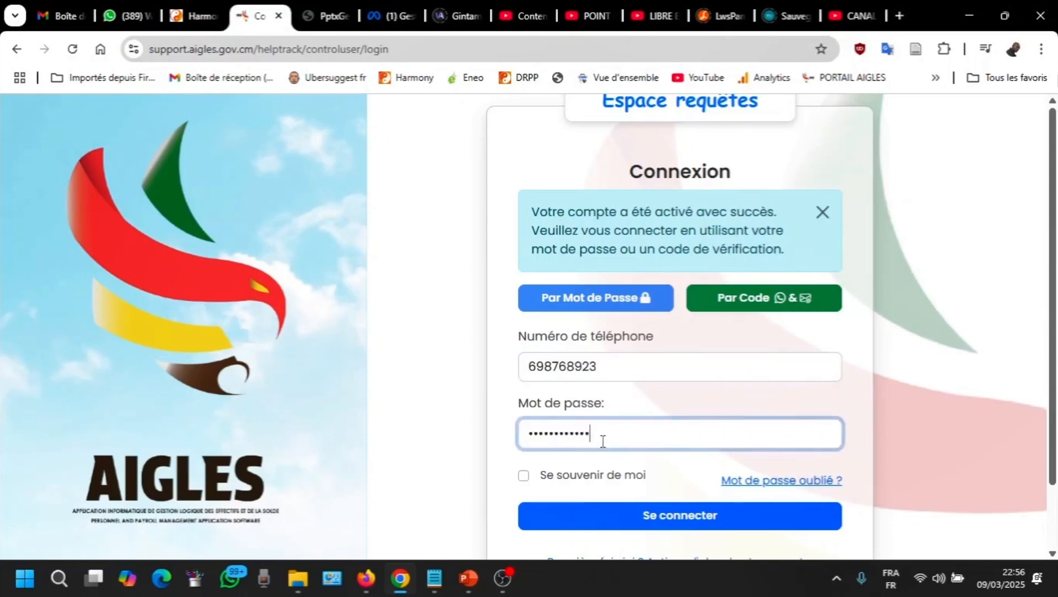
{"action": "left_click", "coordinate": [667, 520]}
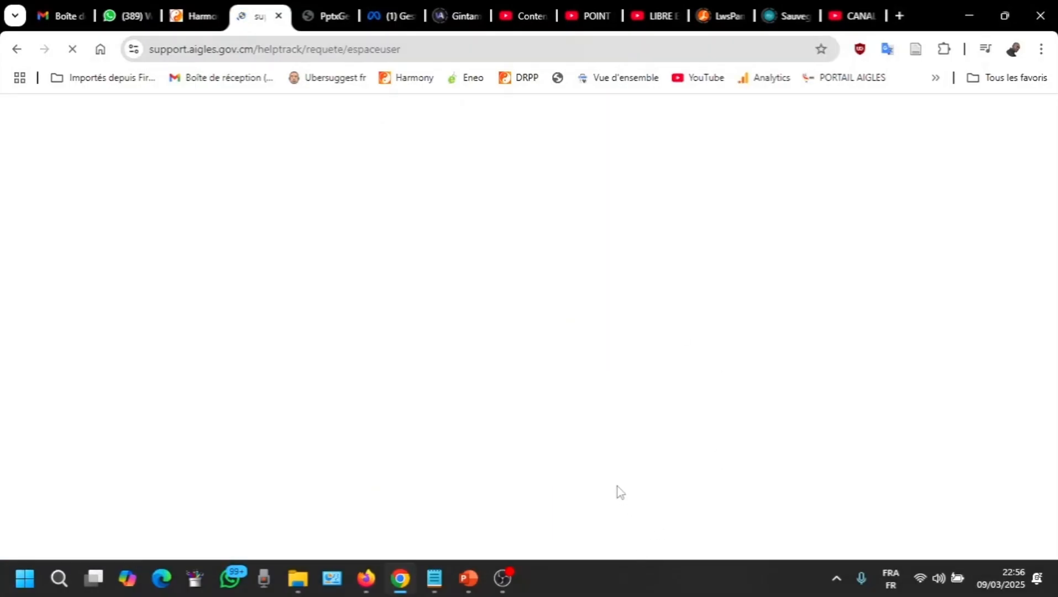
Step: Enter the user's full name and autofilled e-mail as an Usager, then validate the profile
{"action": "left_click", "coordinate": [602, 304]}
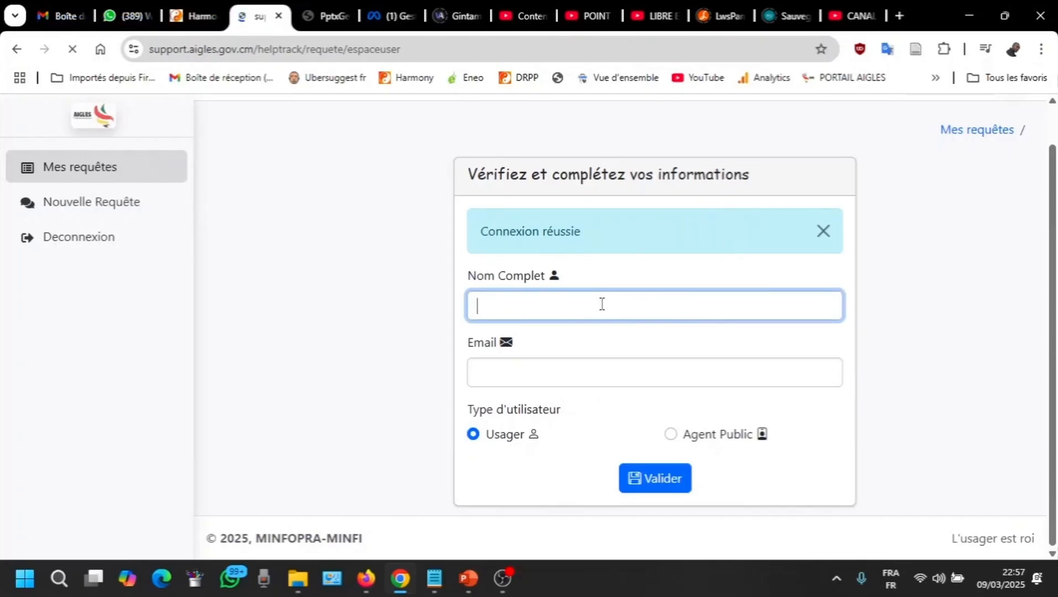
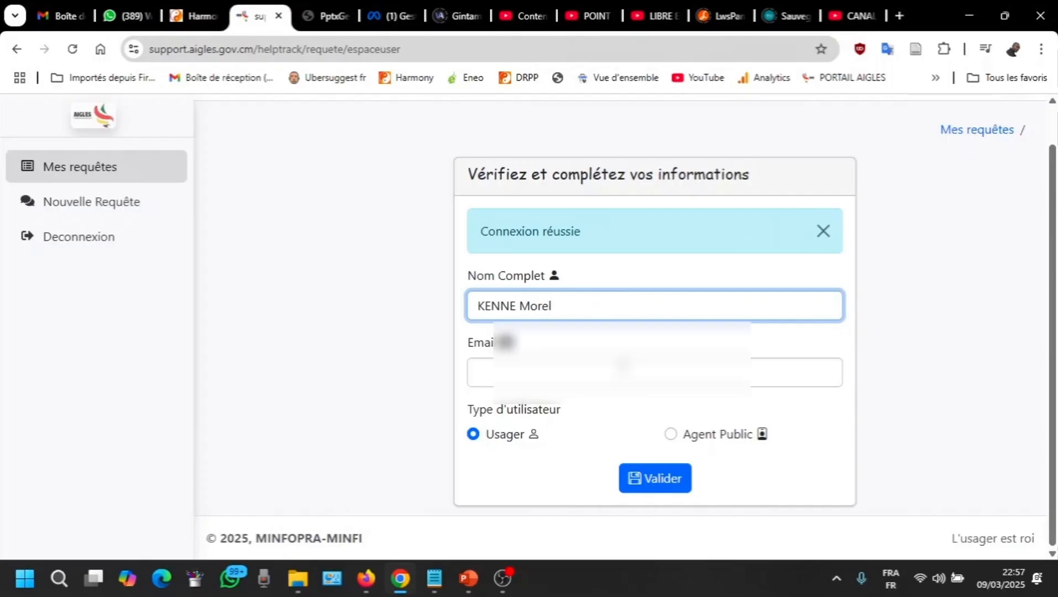
{"action": "left_click", "coordinate": [622, 367]}
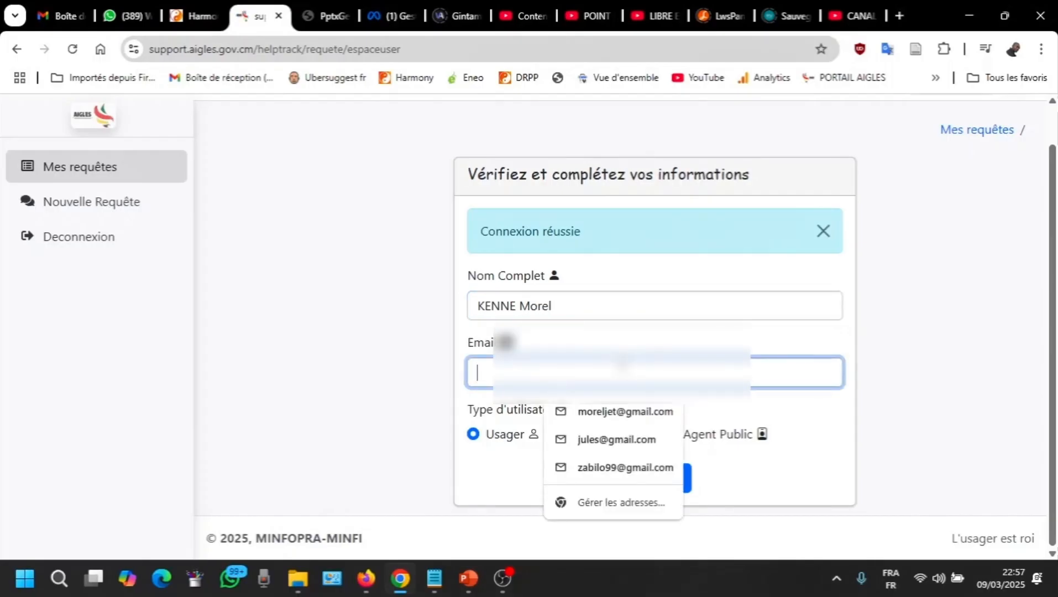
{"action": "type", "text": "mo"}
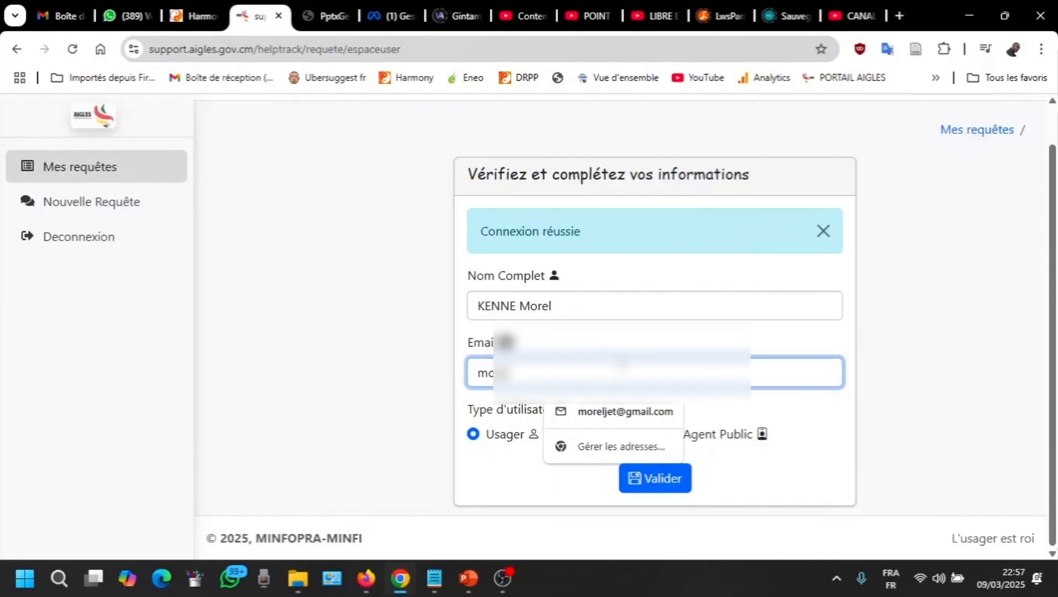
{"action": "left_click", "coordinate": [619, 412]}
{"action": "left_click", "coordinate": [625, 337]}
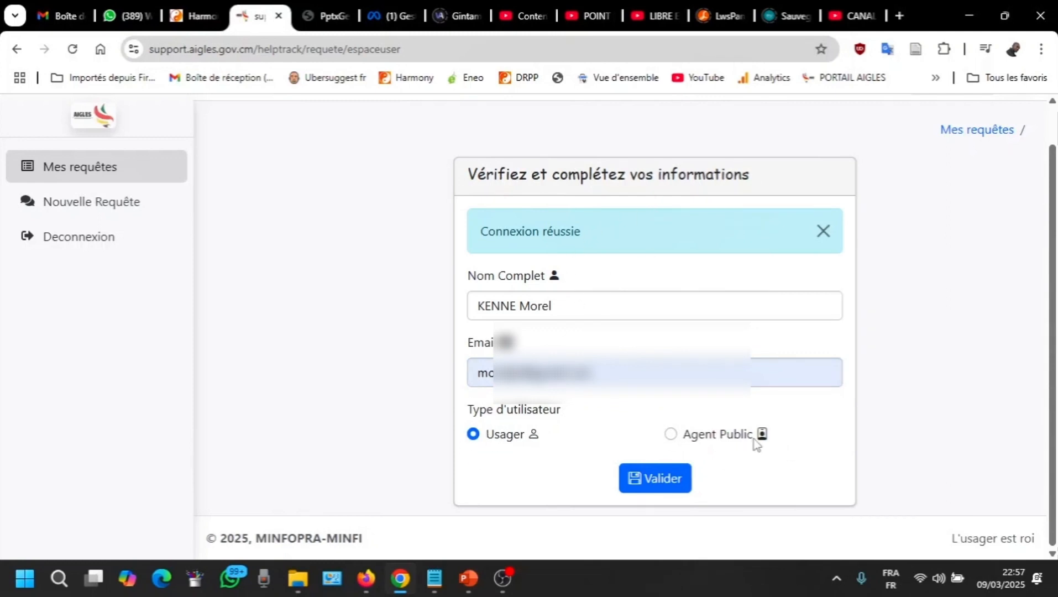
{"action": "left_click", "coordinate": [655, 489]}
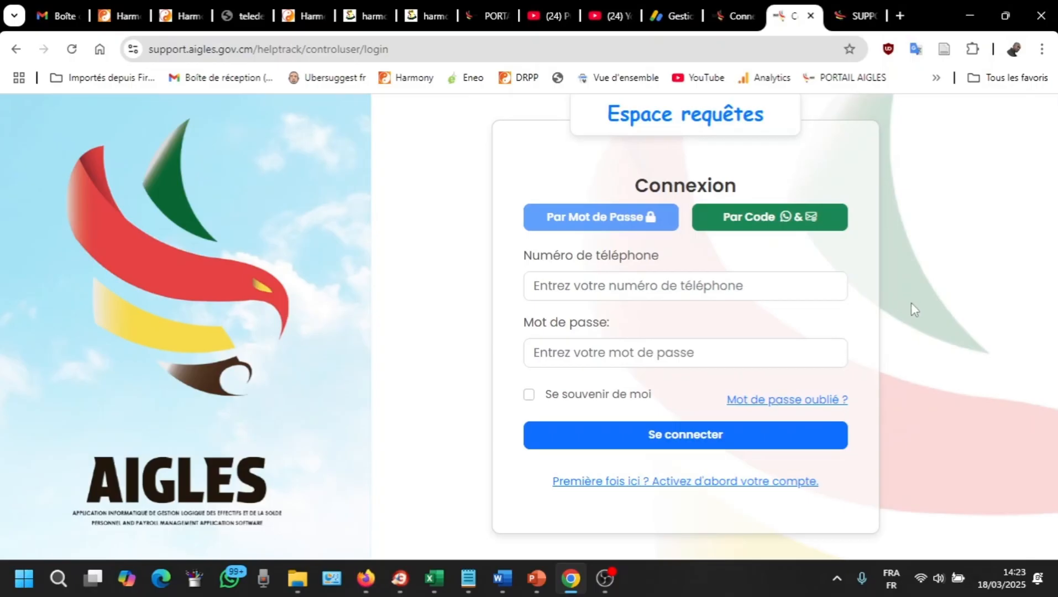
Step: Log in on the Connexion form with the registered phone number and password
{"action": "scroll", "coordinate": [911, 303], "scroll_direction": "down", "scroll_amount": 1}
{"action": "left_click", "coordinate": [687, 279]}
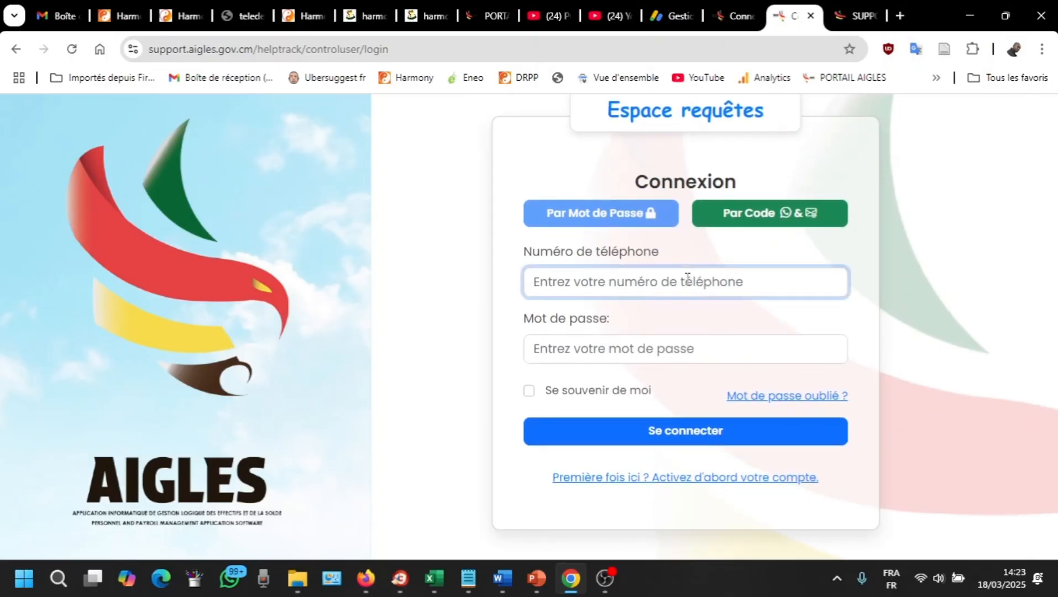
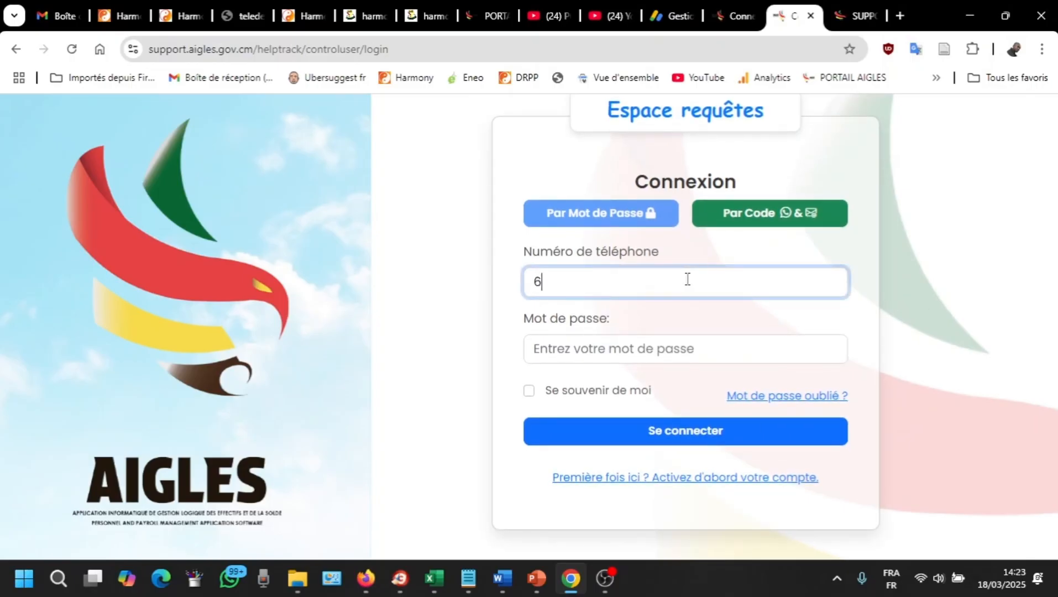
{"action": "left_click", "coordinate": [683, 358]}
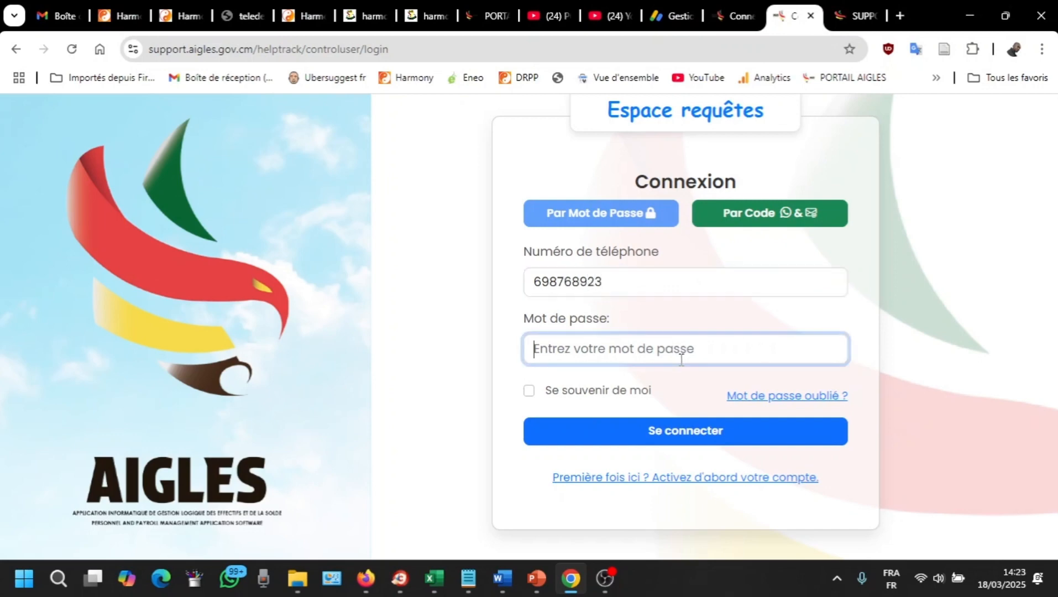
{"action": "key", "text": "ctrl+v"}
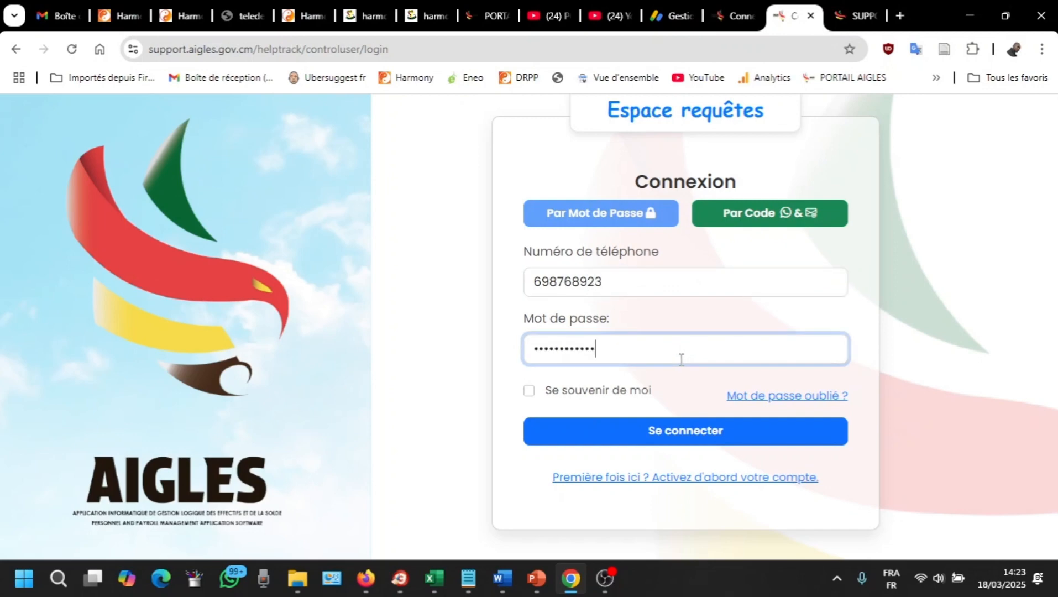
{"action": "left_click", "coordinate": [671, 436]}
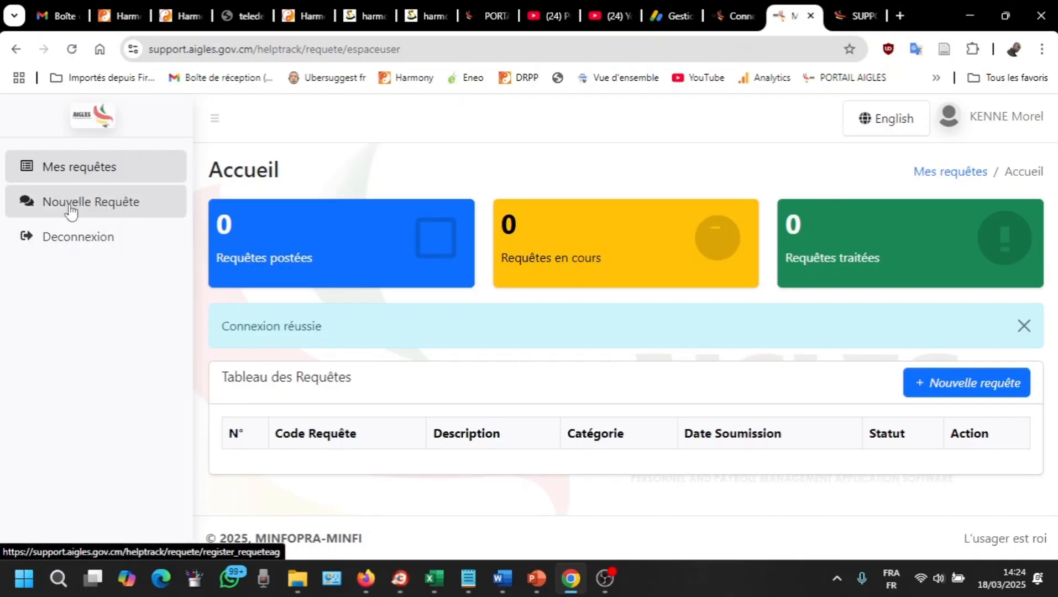
Step: Open the Nouvelle Requête form and scroll through its empty fields
{"action": "left_click", "coordinate": [960, 389]}
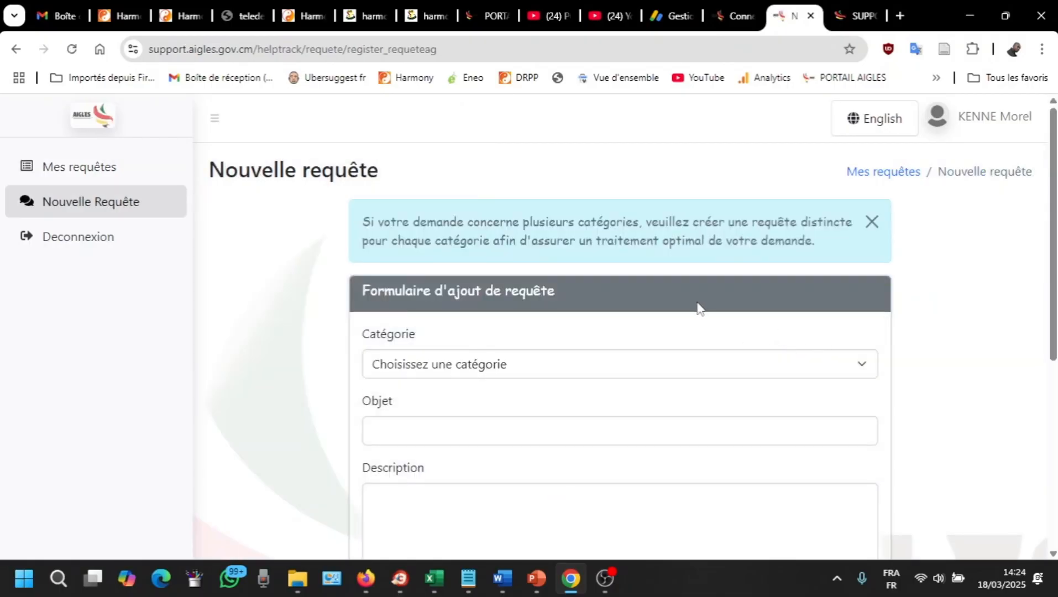
{"action": "scroll", "coordinate": [500, 260], "scroll_direction": "down", "scroll_amount": 4}
{"action": "scroll", "coordinate": [538, 244], "scroll_direction": "up", "scroll_amount": 4}
{"action": "scroll", "coordinate": [544, 260], "scroll_direction": "down", "scroll_amount": 3}
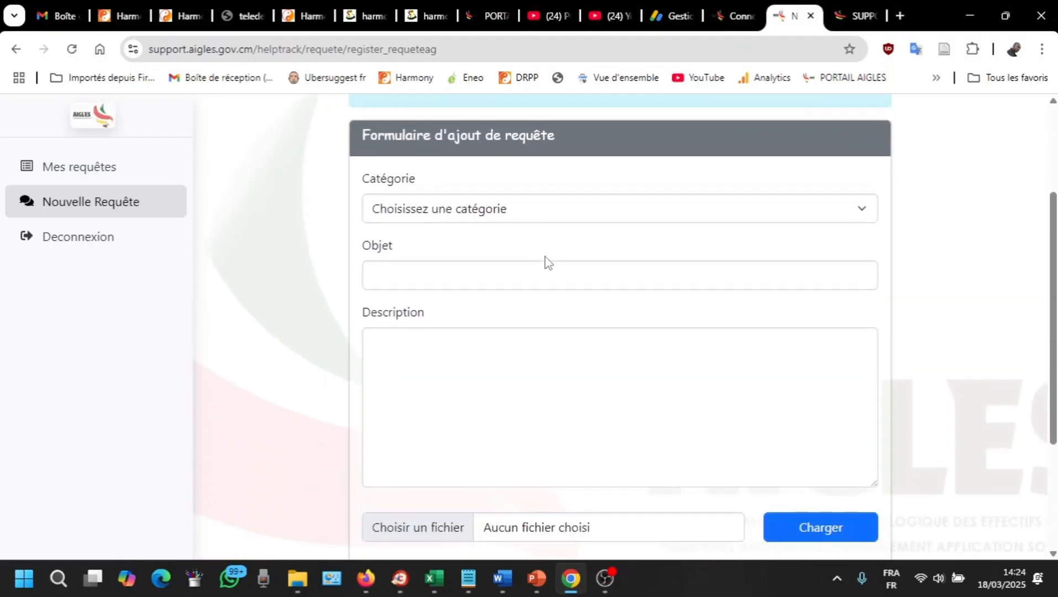
Step: Check the Mes requêtes dashboard, return to the new request form, and bring up the Word letter
{"action": "left_click", "coordinate": [72, 172]}
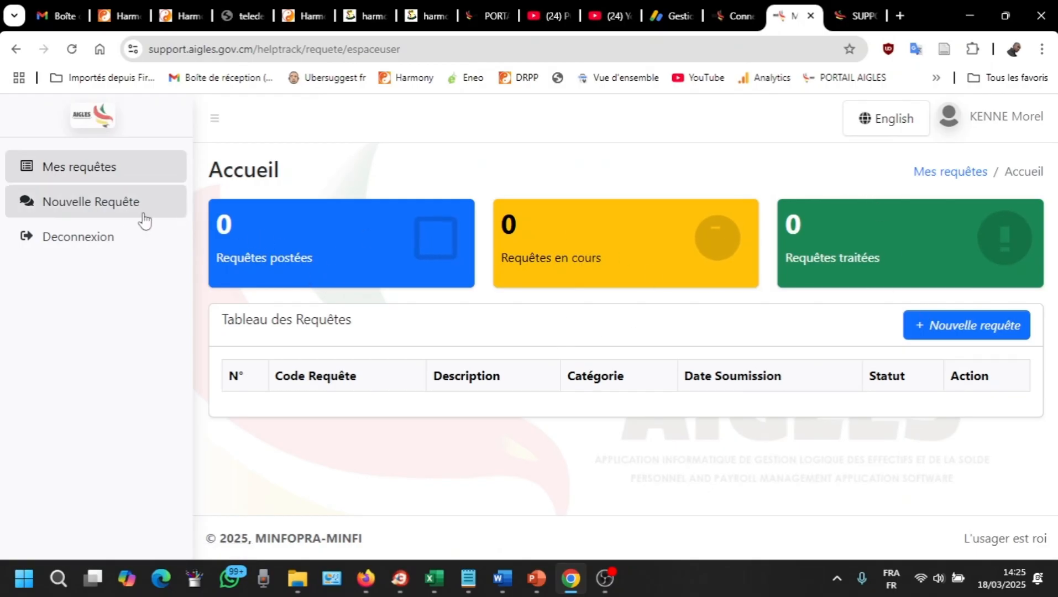
{"action": "left_click", "coordinate": [73, 203]}
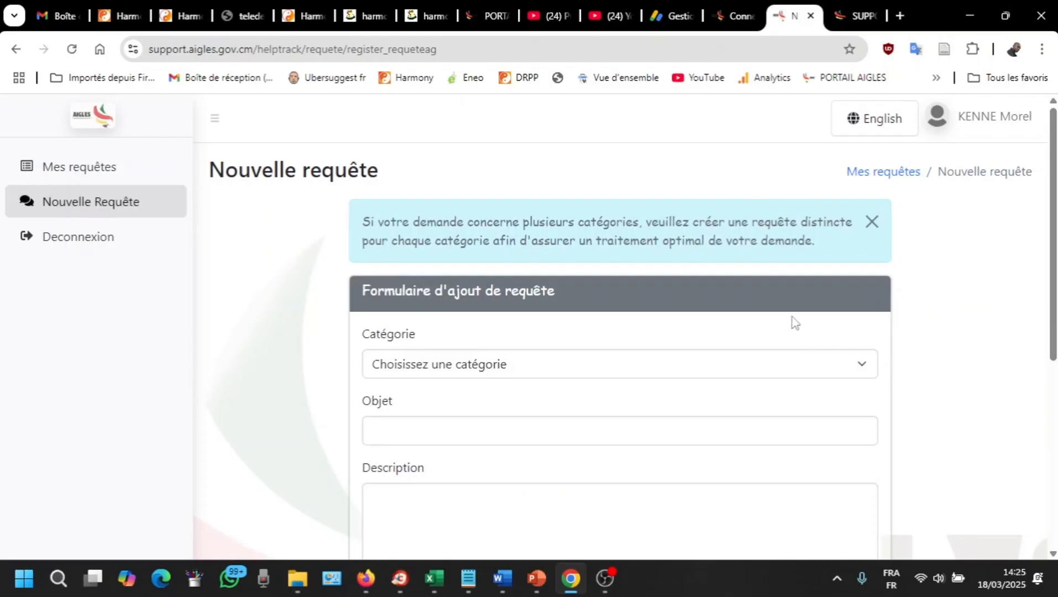
{"action": "scroll", "coordinate": [686, 274], "scroll_direction": "down", "scroll_amount": 3}
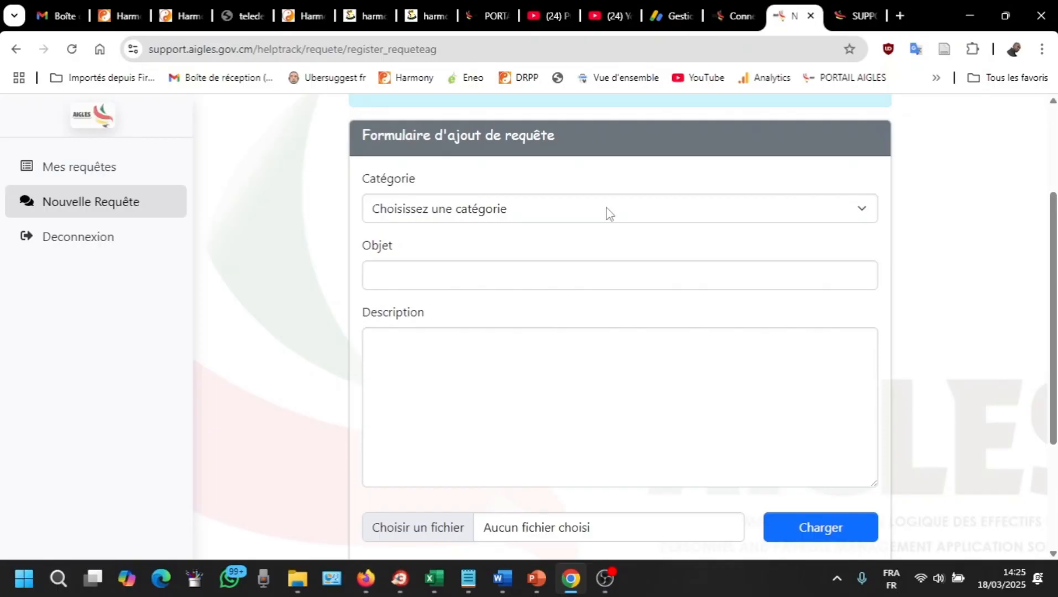
{"action": "left_click", "coordinate": [506, 580]}
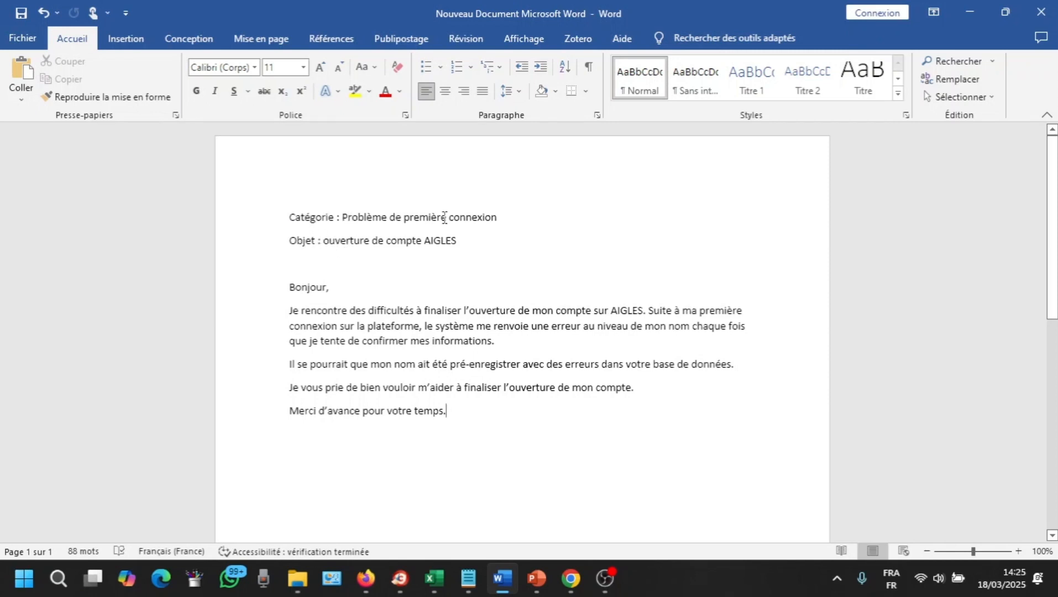
Step: Pick the Autres category 'Bien vouloir préciser la nature de votre problème' in the Catégorie list
{"action": "left_click", "coordinate": [974, 21]}
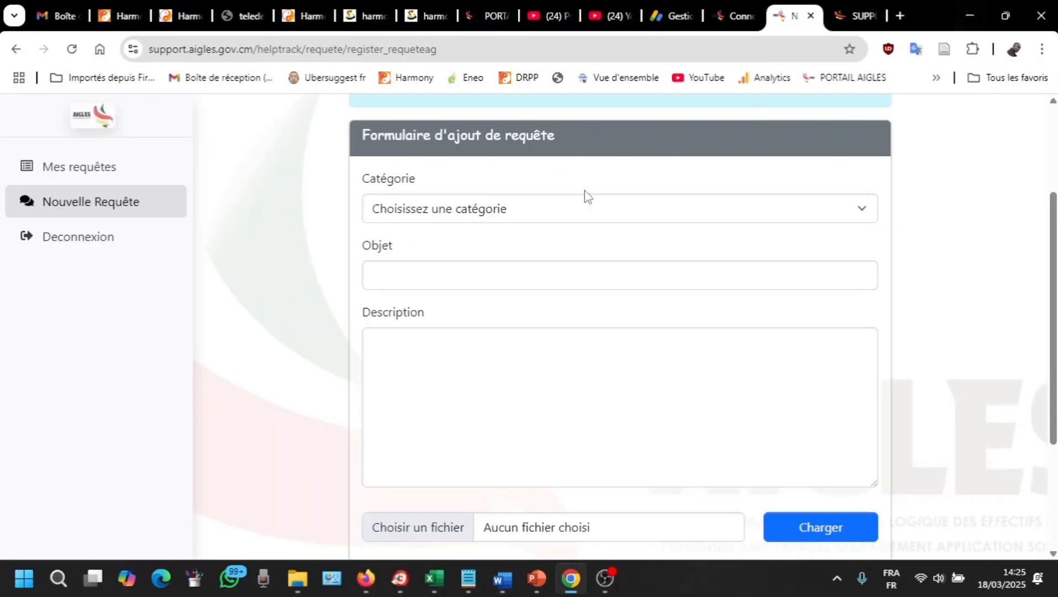
{"action": "left_click", "coordinate": [452, 215]}
{"action": "scroll", "coordinate": [464, 282], "scroll_direction": "down", "scroll_amount": 3}
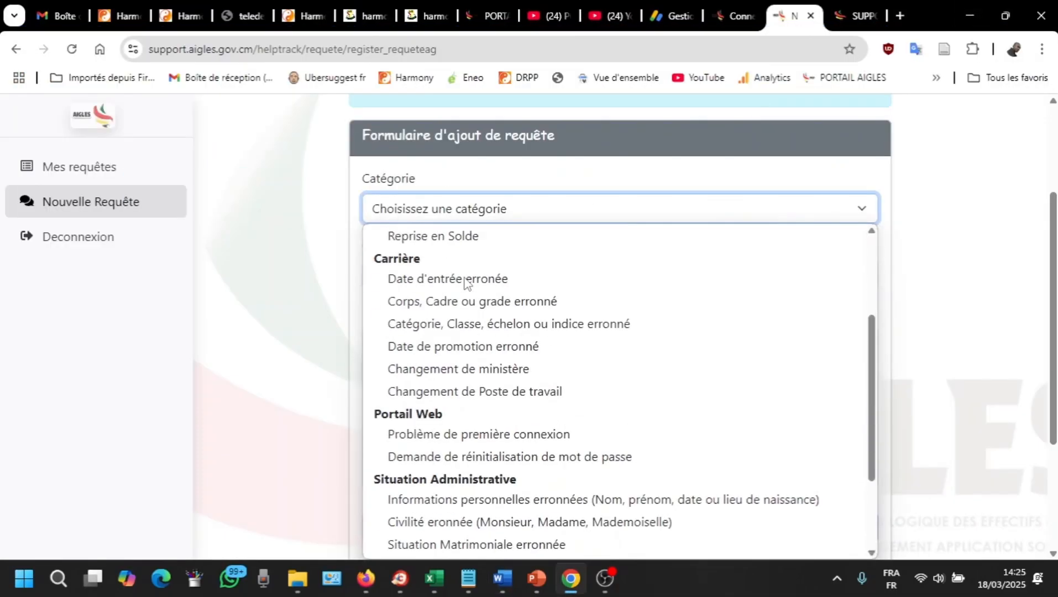
{"action": "scroll", "coordinate": [467, 283], "scroll_direction": "down", "scroll_amount": 3}
{"action": "scroll", "coordinate": [468, 310], "scroll_direction": "up", "scroll_amount": 6}
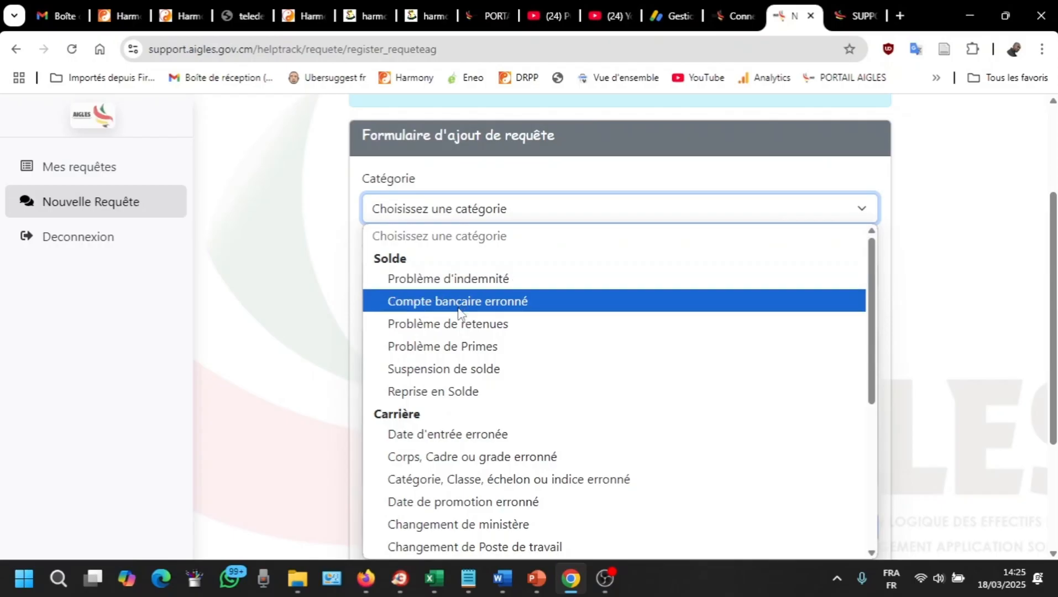
{"action": "scroll", "coordinate": [466, 267], "scroll_direction": "down", "scroll_amount": 3}
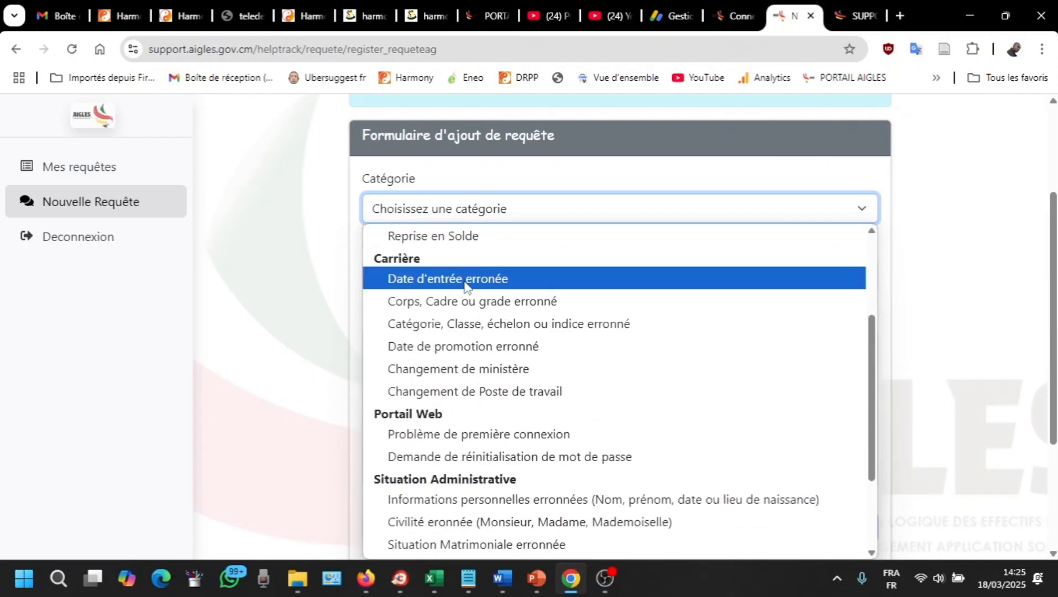
{"action": "scroll", "coordinate": [474, 328], "scroll_direction": "down", "scroll_amount": 3}
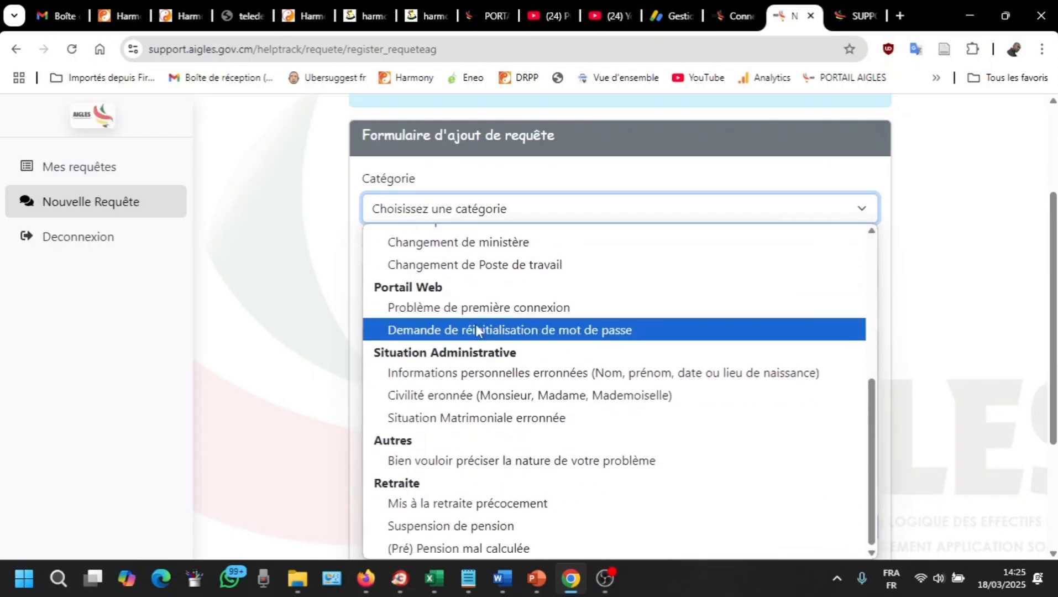
{"action": "scroll", "coordinate": [481, 381], "scroll_direction": "up", "scroll_amount": 5}
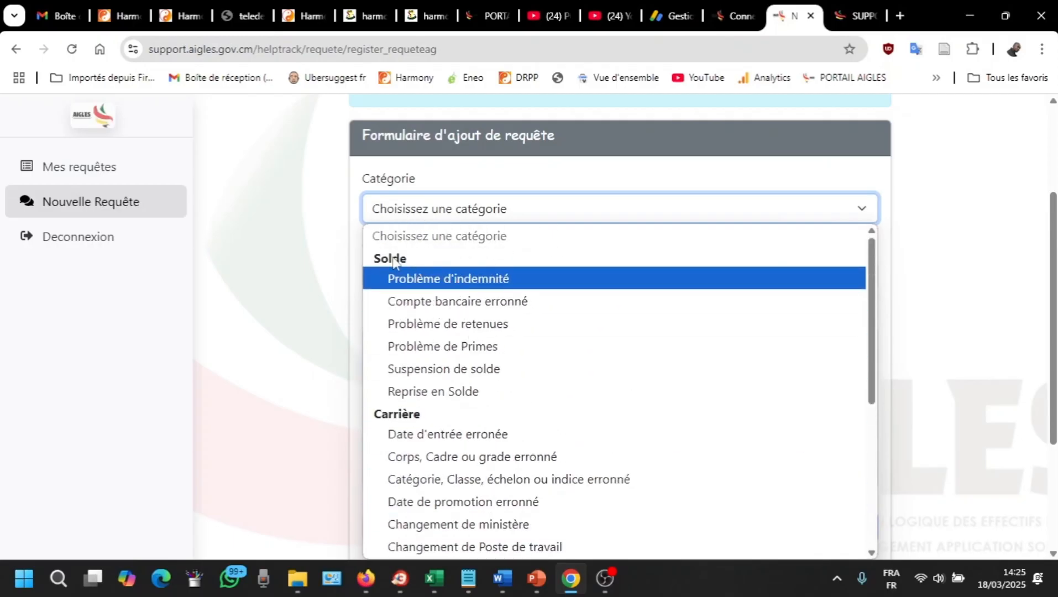
{"action": "scroll", "coordinate": [433, 339], "scroll_direction": "down", "scroll_amount": 3}
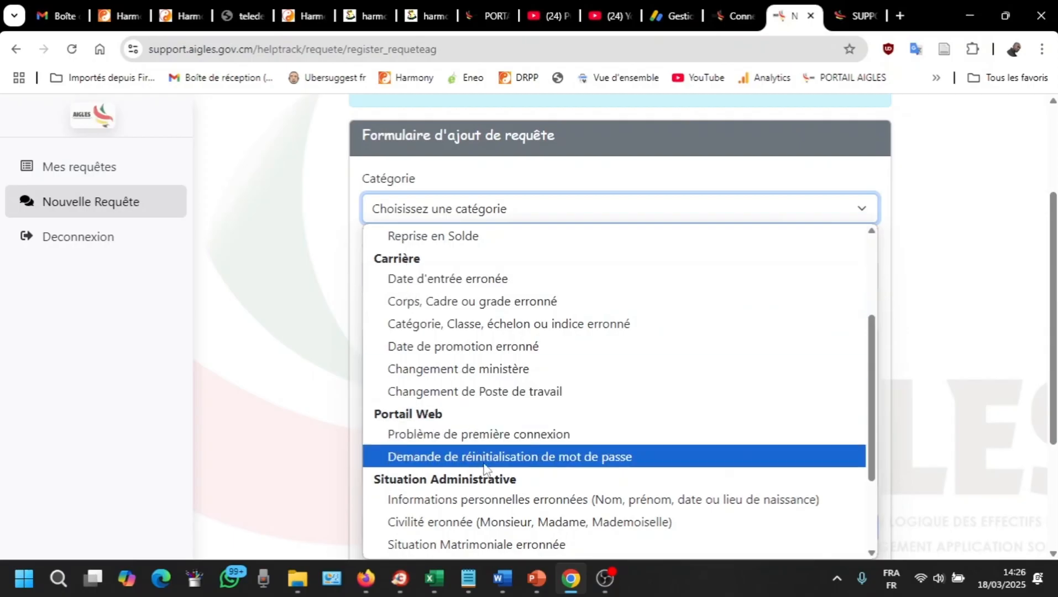
{"action": "scroll", "coordinate": [438, 384], "scroll_direction": "down", "scroll_amount": 2}
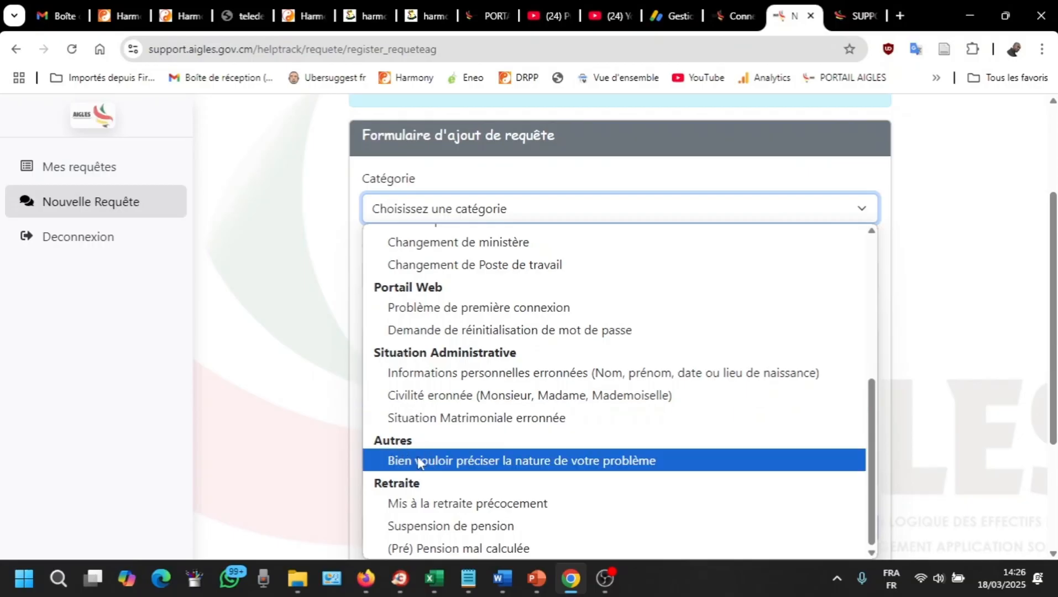
{"action": "left_click", "coordinate": [457, 461]}
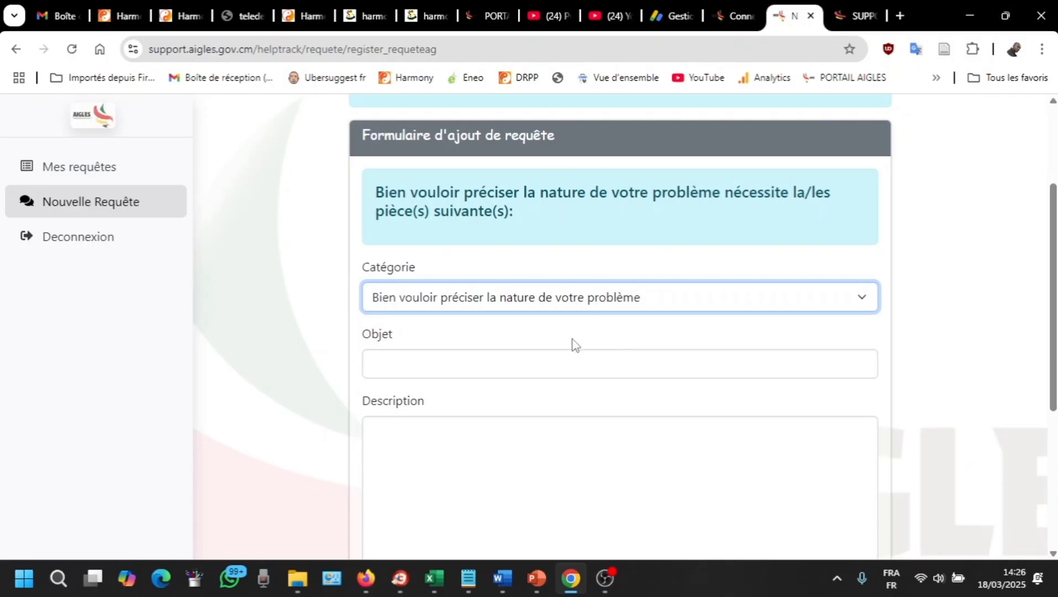
{"action": "left_click", "coordinate": [502, 579]}
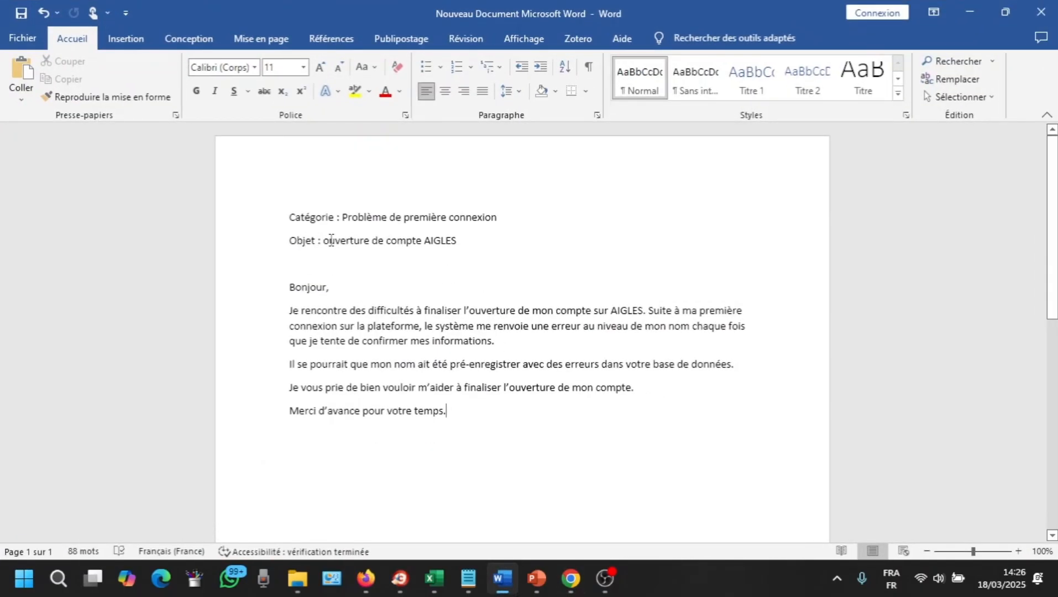
Step: Switch the Catégorie to Portail Web's 'Problème de première connexion' to list its required documents
{"action": "left_click", "coordinate": [969, 13]}
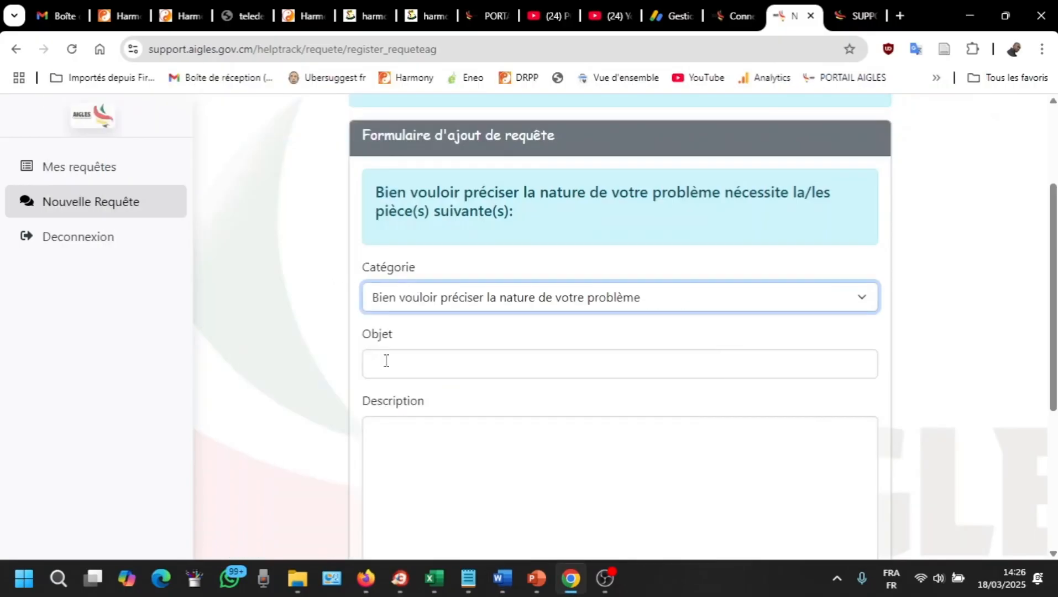
{"action": "left_click", "coordinate": [509, 305]}
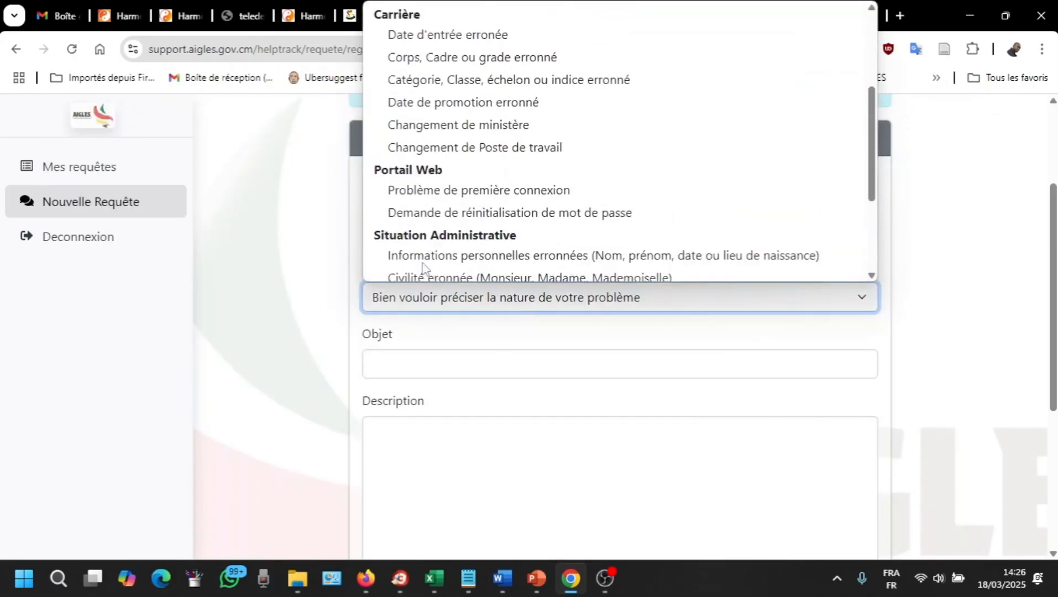
{"action": "scroll", "coordinate": [445, 226], "scroll_direction": "up", "scroll_amount": 3}
{"action": "scroll", "coordinate": [451, 213], "scroll_direction": "down", "scroll_amount": 5}
{"action": "scroll", "coordinate": [459, 182], "scroll_direction": "up", "scroll_amount": 1}
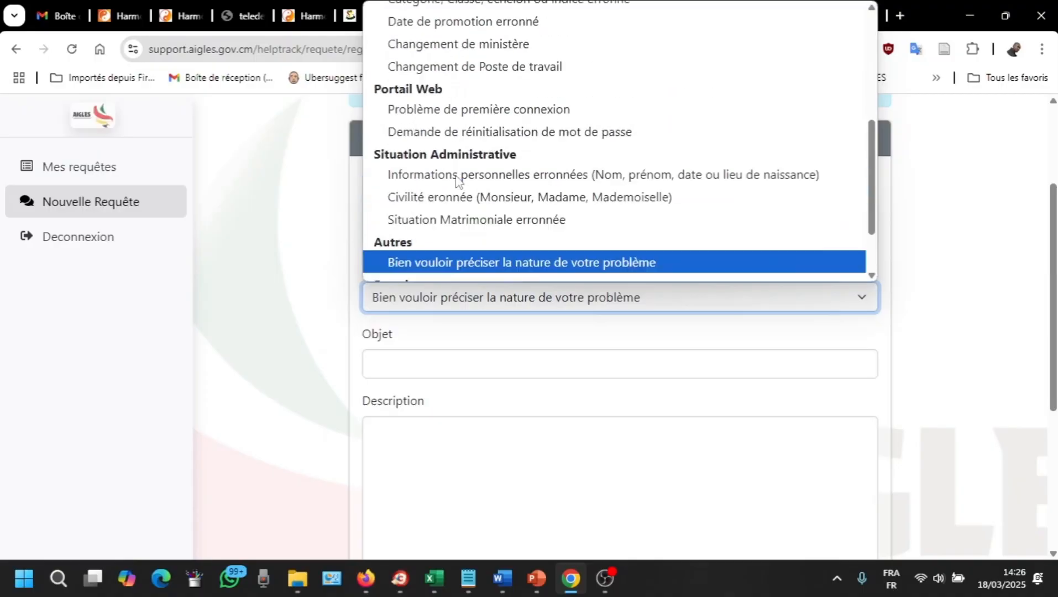
{"action": "scroll", "coordinate": [456, 179], "scroll_direction": "up", "scroll_amount": 1}
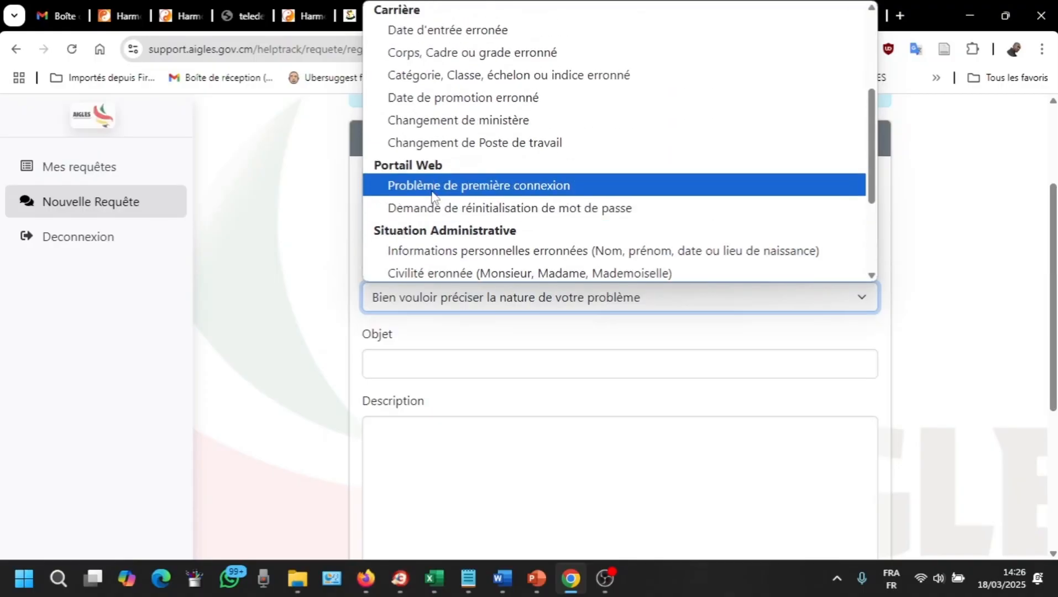
{"action": "left_click", "coordinate": [526, 187]}
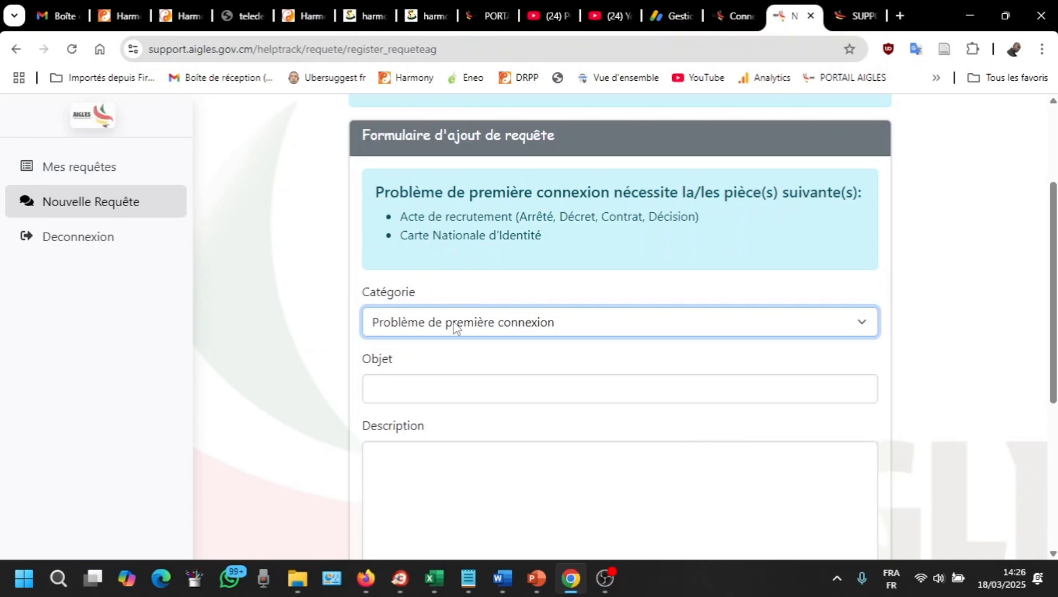
Step: Copy 'ouverture de compte AIGLES' from the Word letter's subject line into the Objet field
{"action": "scroll", "coordinate": [515, 340], "scroll_direction": "down", "scroll_amount": 3}
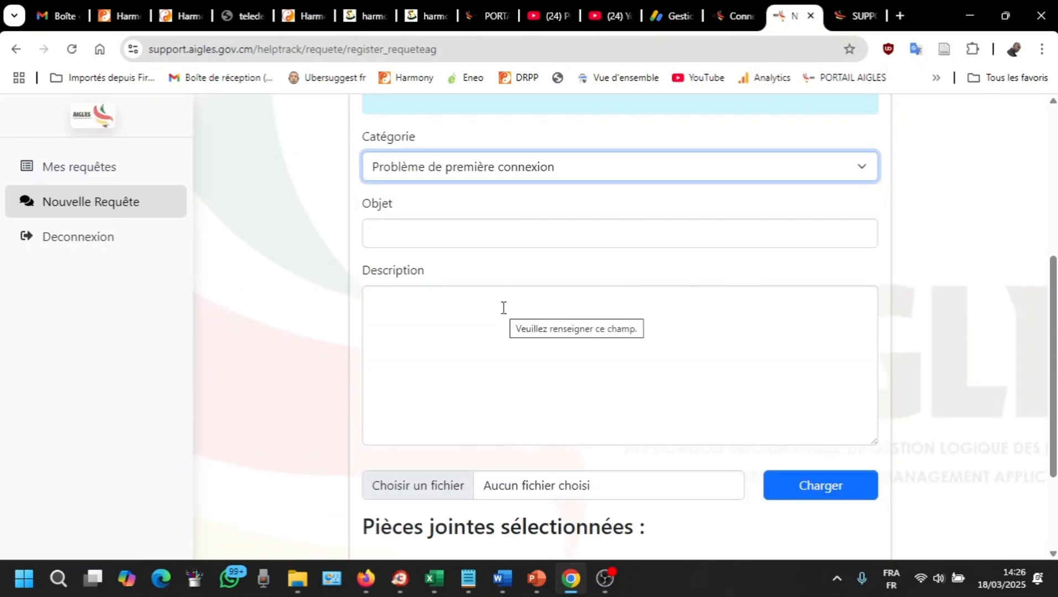
{"action": "left_click", "coordinate": [503, 579]}
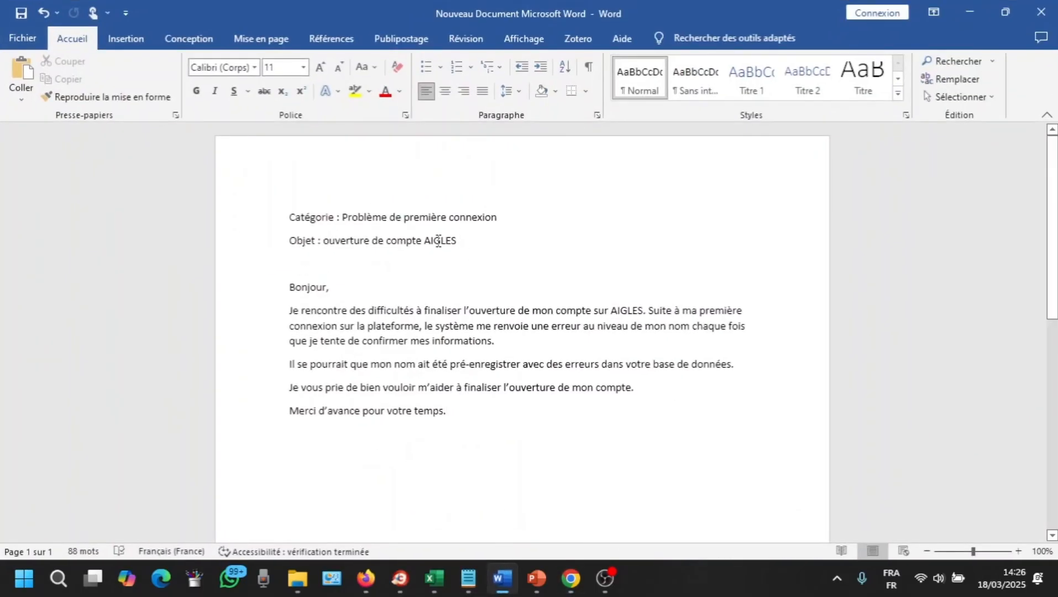
{"action": "left_click_drag", "start_coordinate": [438, 241], "coordinate": [326, 242]}
{"action": "double_click", "coordinate": [332, 242]}
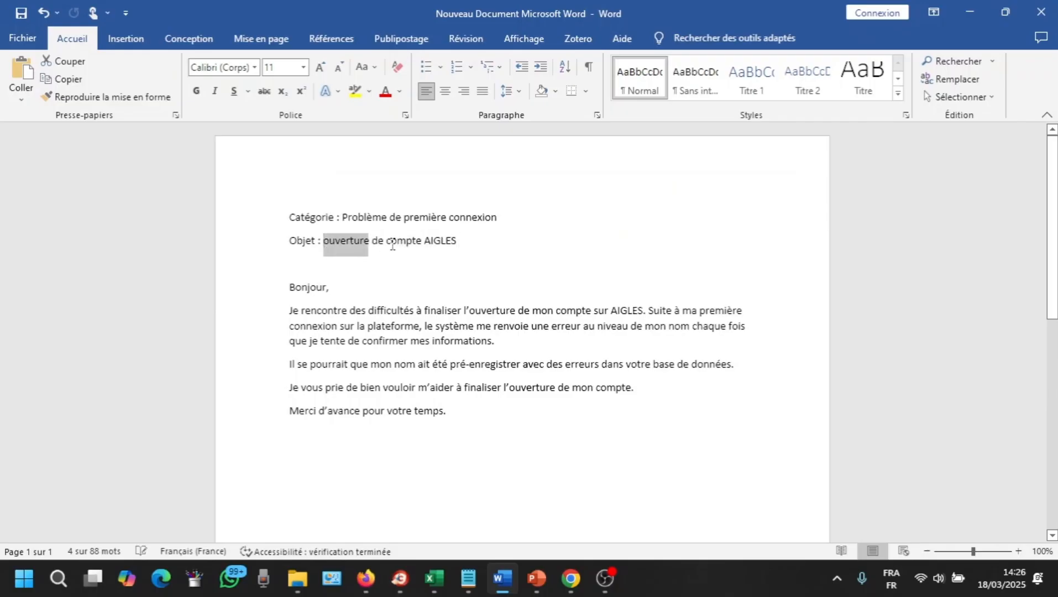
{"action": "left_click_drag", "start_coordinate": [392, 245], "coordinate": [445, 247]}
{"action": "key", "text": "ctrl+c"}
{"action": "left_click", "coordinate": [571, 579]}
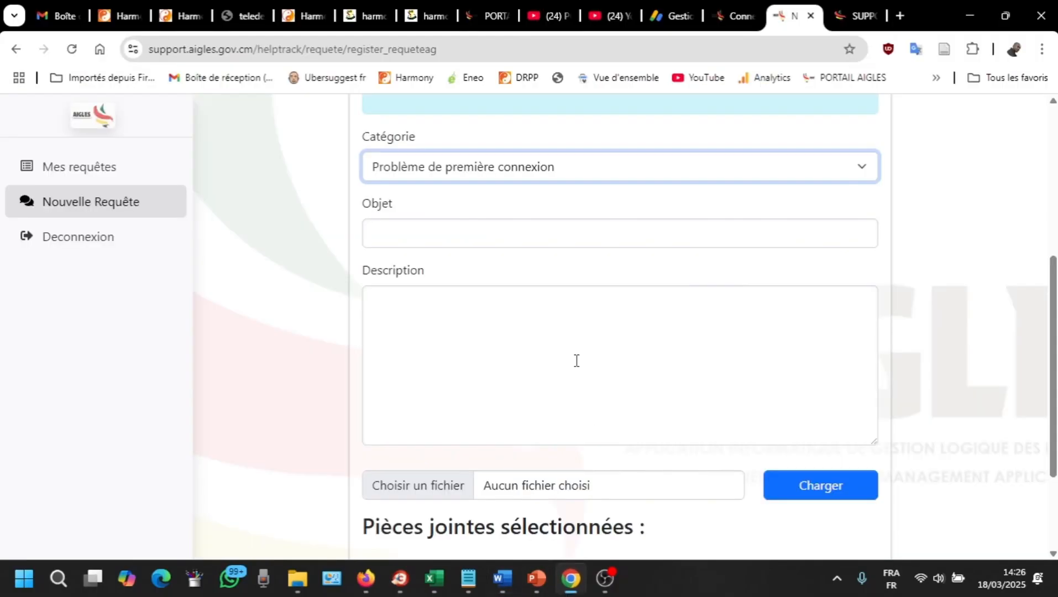
{"action": "left_click", "coordinate": [436, 230]}
{"action": "key", "text": "ctrl+v"}
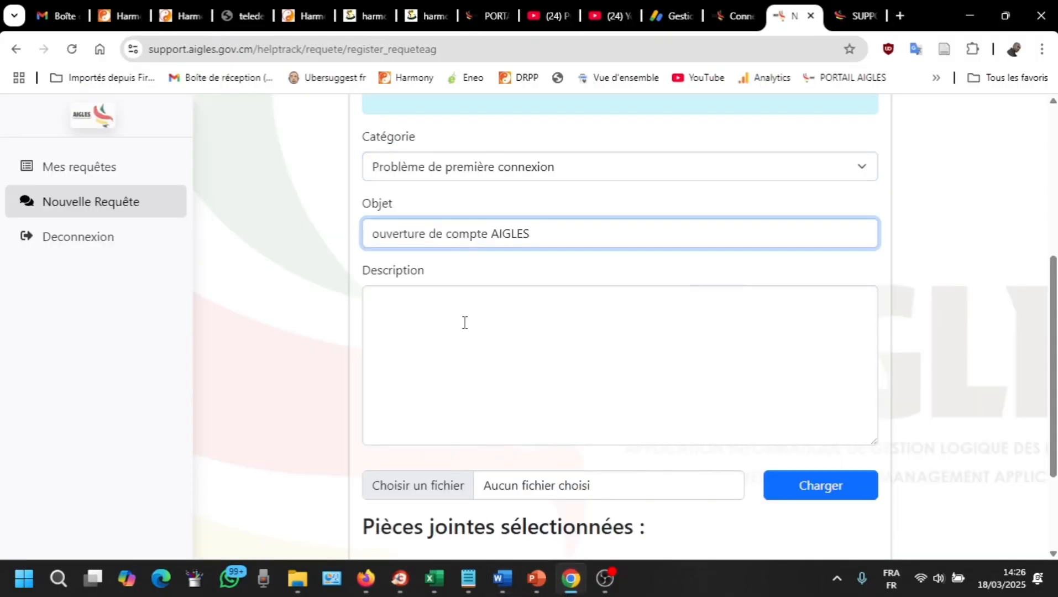
{"action": "left_click", "coordinate": [433, 326]}
Step: Paste the Word letter, from 'Bonjour' to the closing line, into the Description field
{"action": "scroll", "coordinate": [433, 327], "scroll_direction": "down", "scroll_amount": 3}
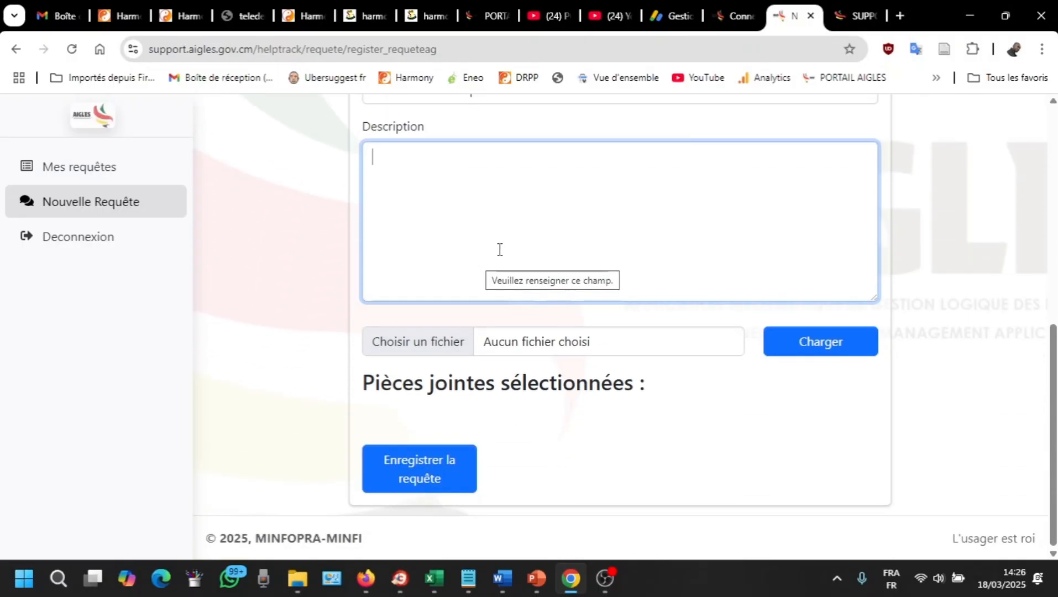
{"action": "scroll", "coordinate": [499, 249], "scroll_direction": "up", "scroll_amount": 2}
{"action": "scroll", "coordinate": [499, 249], "scroll_direction": "down", "scroll_amount": 2}
{"action": "scroll", "coordinate": [499, 250], "scroll_direction": "up", "scroll_amount": 3}
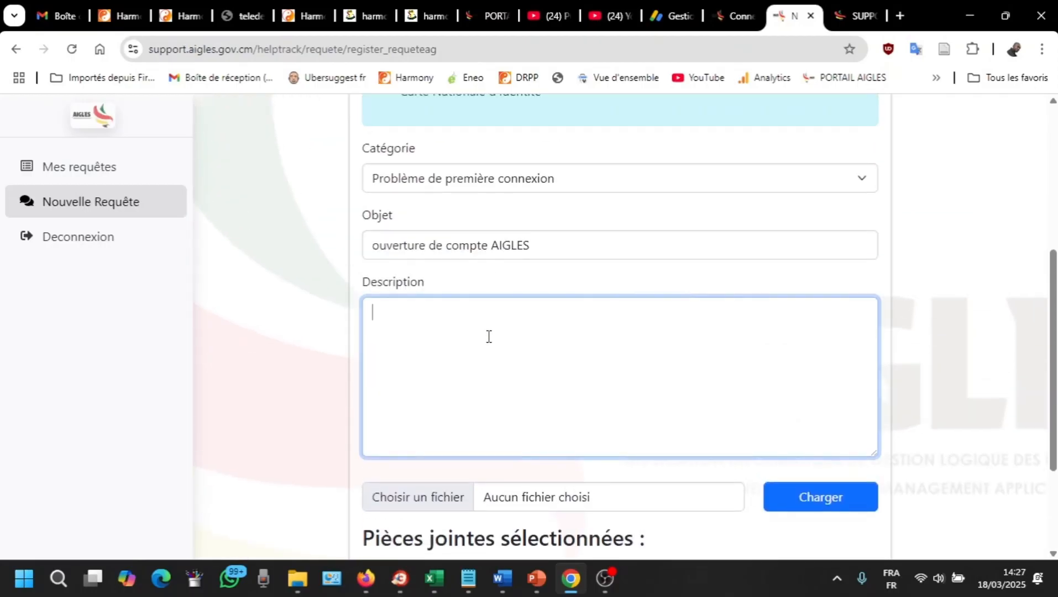
{"action": "scroll", "coordinate": [490, 338], "scroll_direction": "down", "scroll_amount": 3}
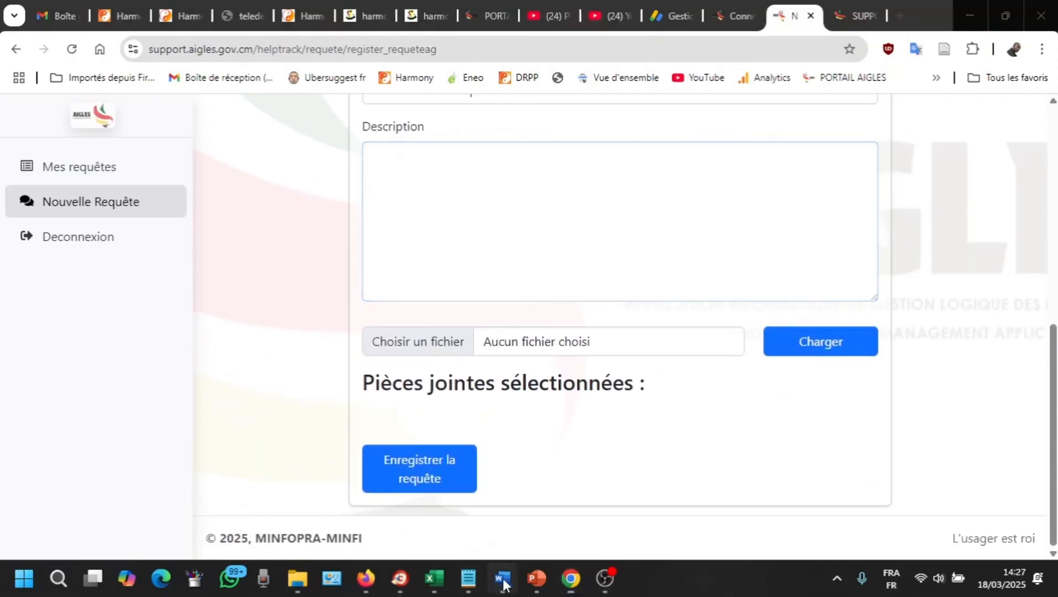
{"action": "left_click", "coordinate": [502, 578]}
{"action": "left_click_drag", "start_coordinate": [294, 293], "coordinate": [454, 412]}
{"action": "key", "text": "ctrl+c"}
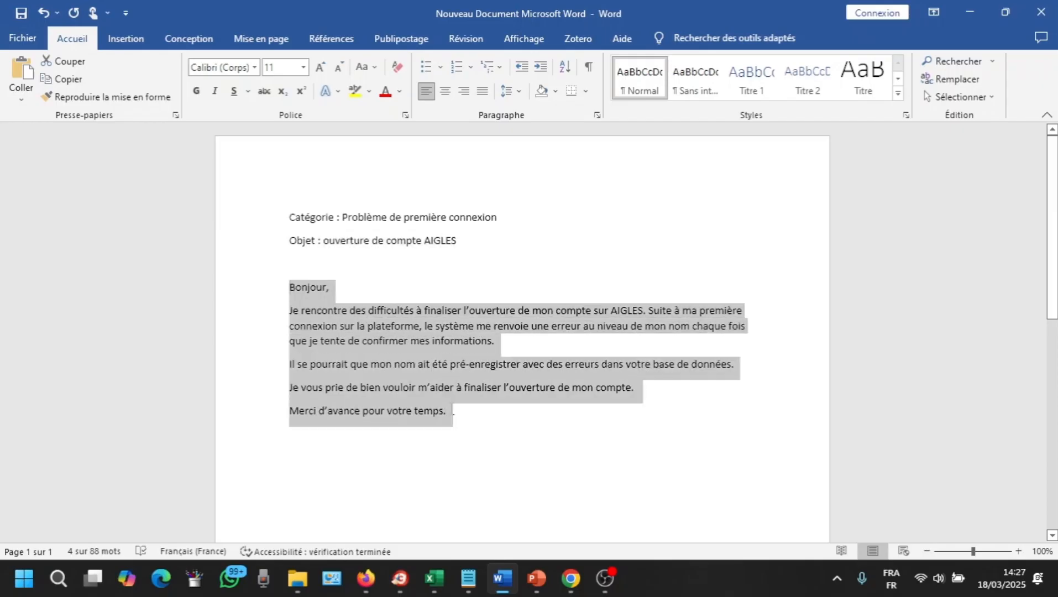
{"action": "left_click", "coordinate": [571, 578]}
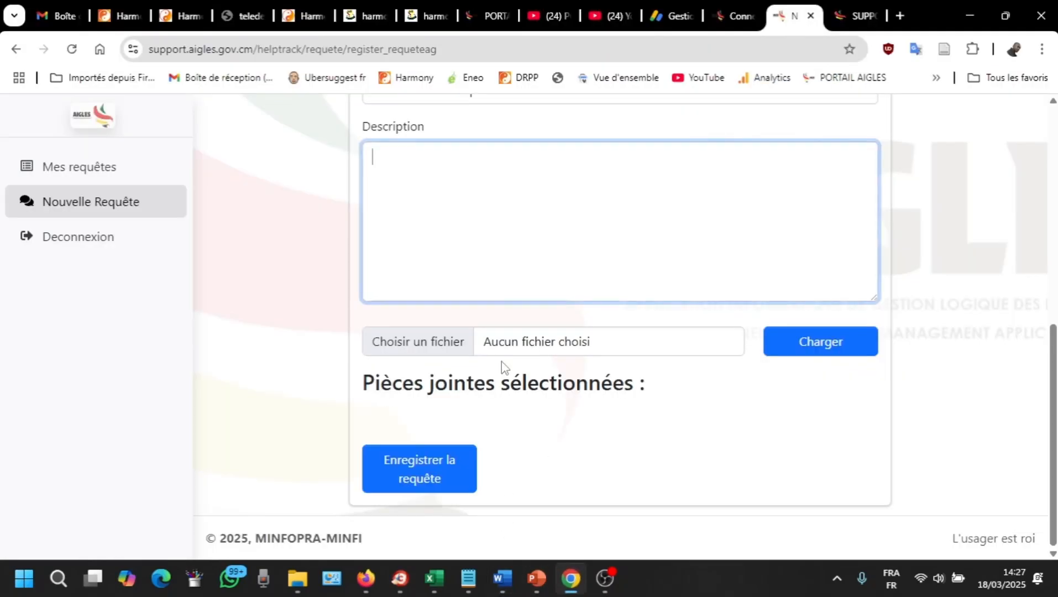
{"action": "key", "text": "ctrl+v"}
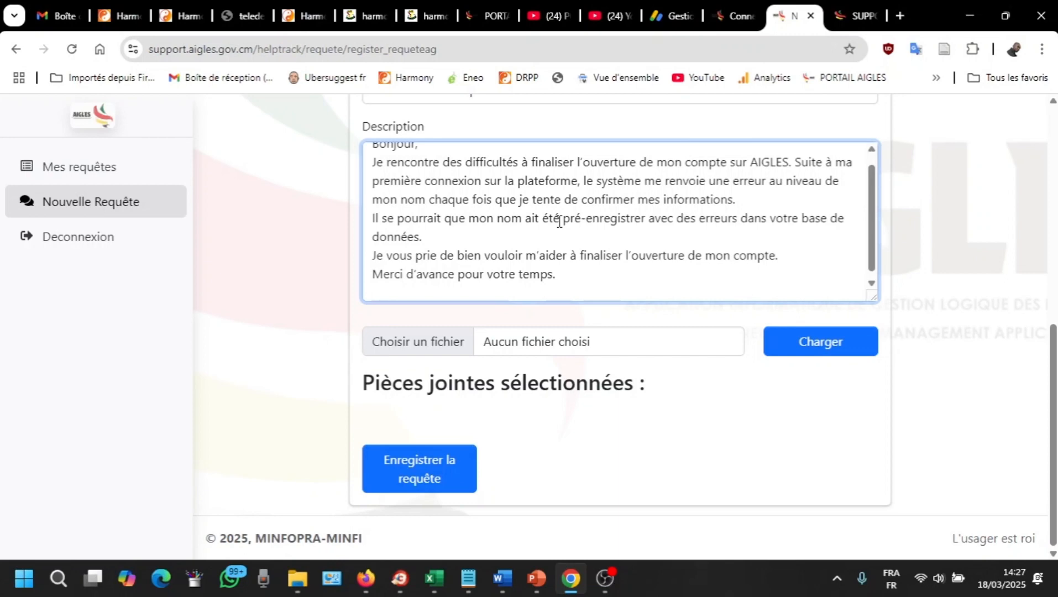
Step: Enlarge the Description box and add blank lines after 'données.' and 'informations.'
{"action": "scroll", "coordinate": [454, 157], "scroll_direction": "up", "scroll_amount": 1}
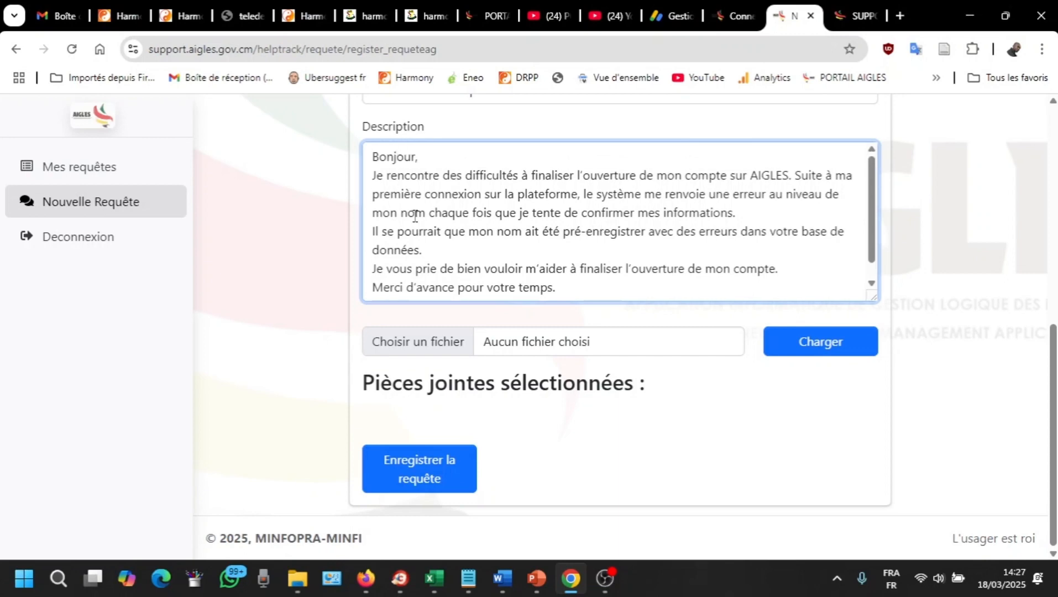
{"action": "scroll", "coordinate": [414, 213], "scroll_direction": "down", "scroll_amount": 1}
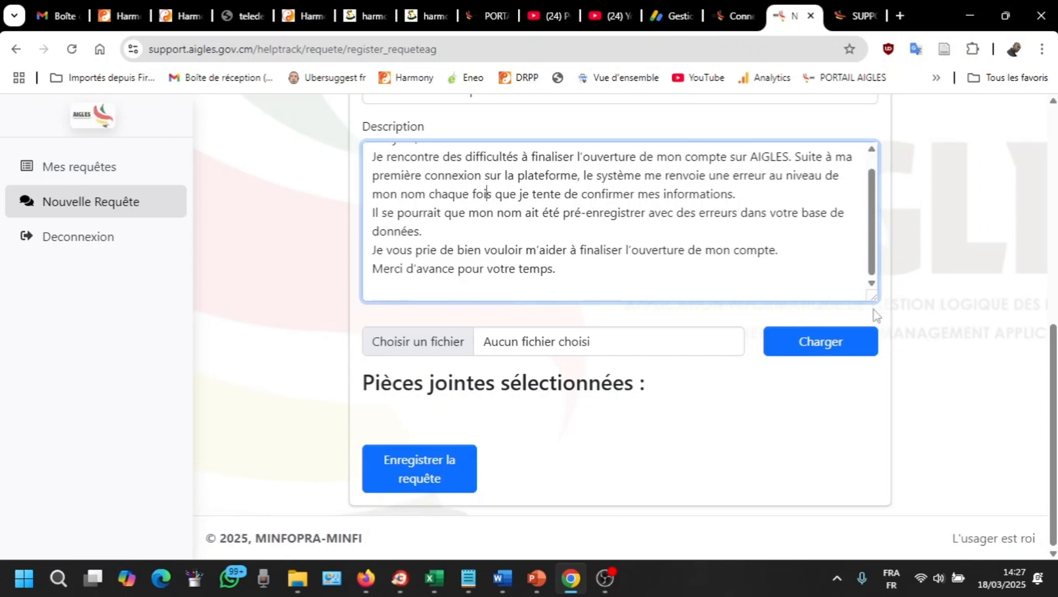
{"action": "left_click_drag", "start_coordinate": [874, 298], "coordinate": [875, 470]}
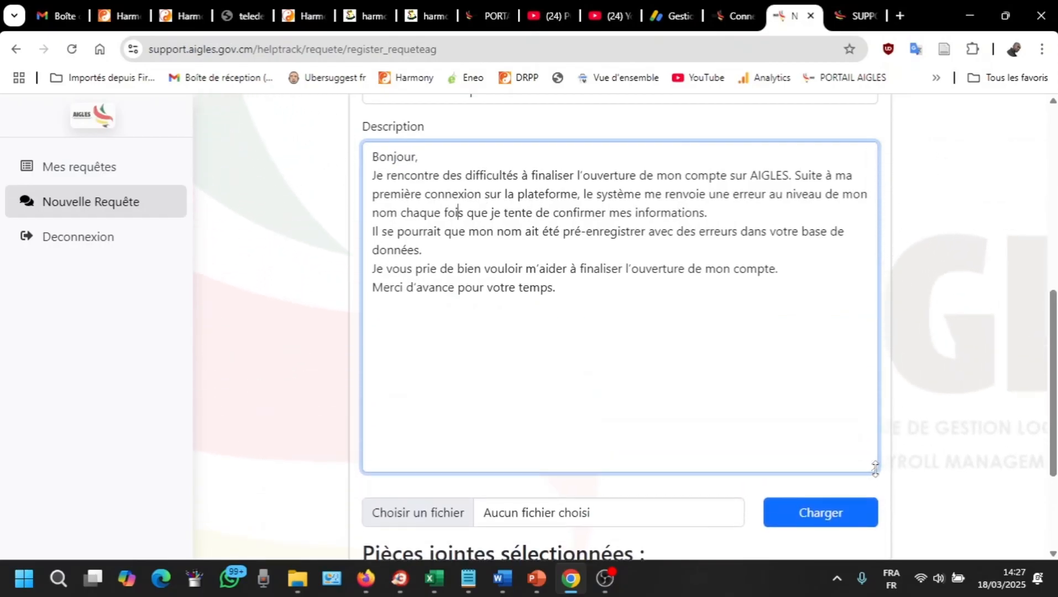
{"action": "key", "text": "Return"}
{"action": "type", "text": "kkkkkkkkk"}
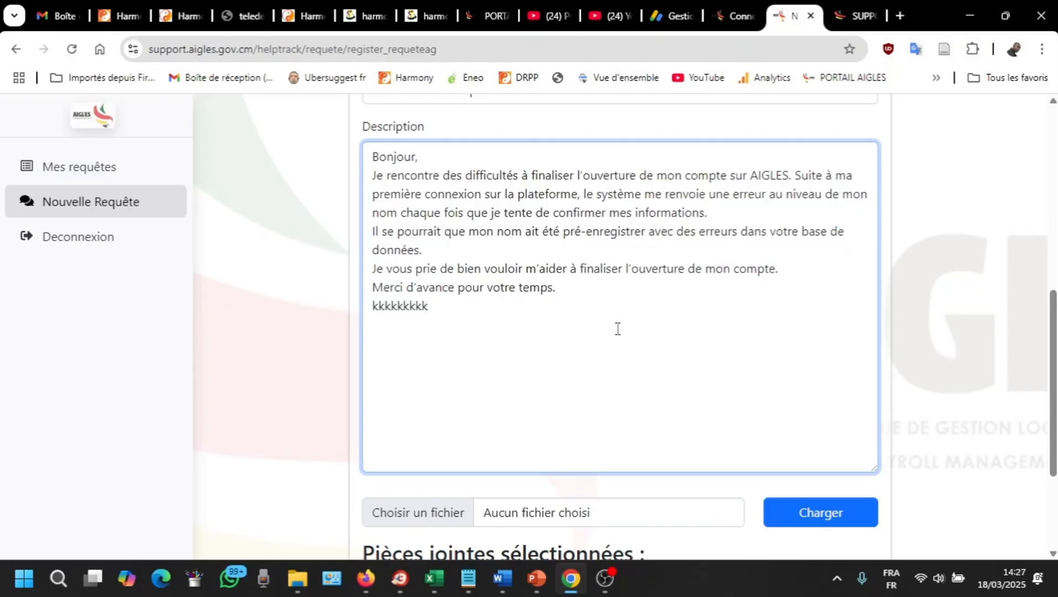
{"action": "key", "text": "BackSpace"}
{"action": "key", "text": "BackSpace"}
{"action": "key", "text": "BackSpace"}
{"action": "key", "text": "BackSpace"}
{"action": "key", "text": "BackSpace"}
{"action": "key", "text": "BackSpace"}
{"action": "key", "text": "BackSpace"}
{"action": "key", "text": "BackSpace"}
{"action": "key", "text": "BackSpace"}
{"action": "key", "text": "BackSpace"}
{"action": "key", "text": "BackSpace"}
{"action": "left_click", "coordinate": [526, 247]}
{"action": "key", "text": "Return"}
{"action": "left_click", "coordinate": [728, 214]}
{"action": "key", "text": "Return"}
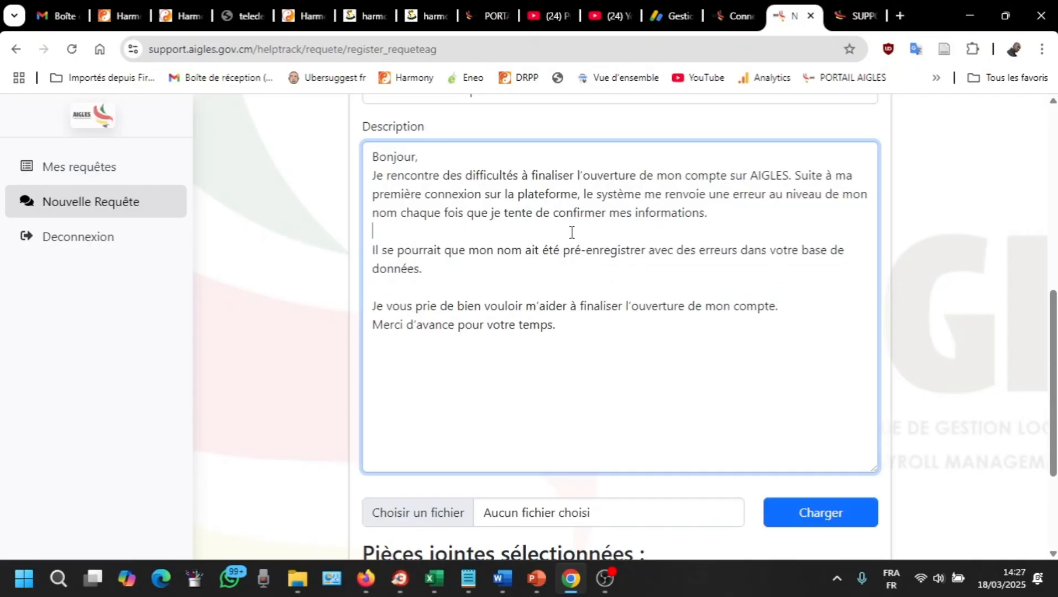
{"action": "scroll", "coordinate": [612, 243], "scroll_direction": "down", "scroll_amount": 3}
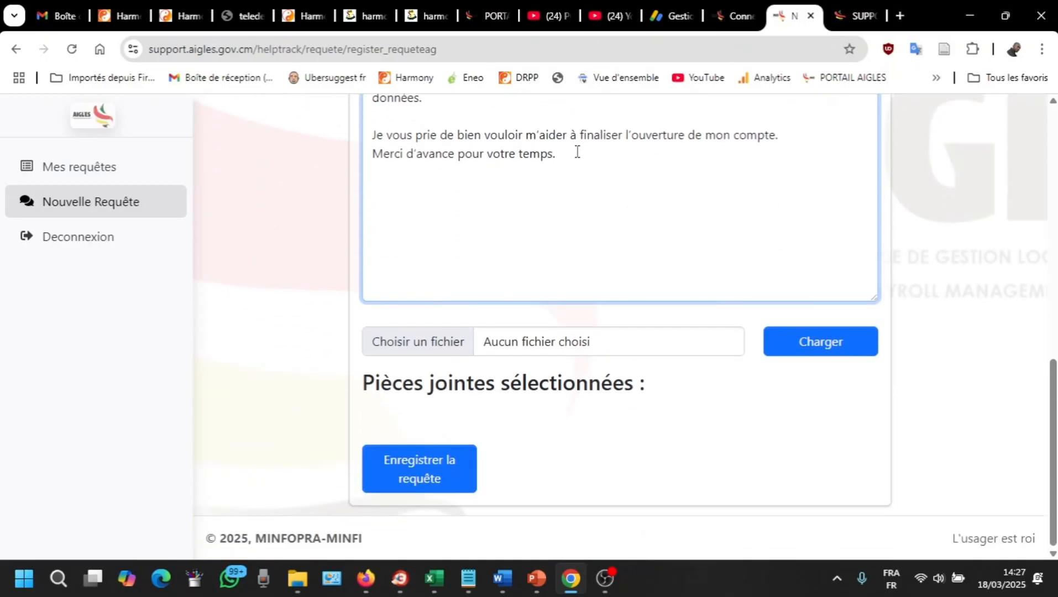
{"action": "scroll", "coordinate": [559, 177], "scroll_direction": "up", "scroll_amount": 4}
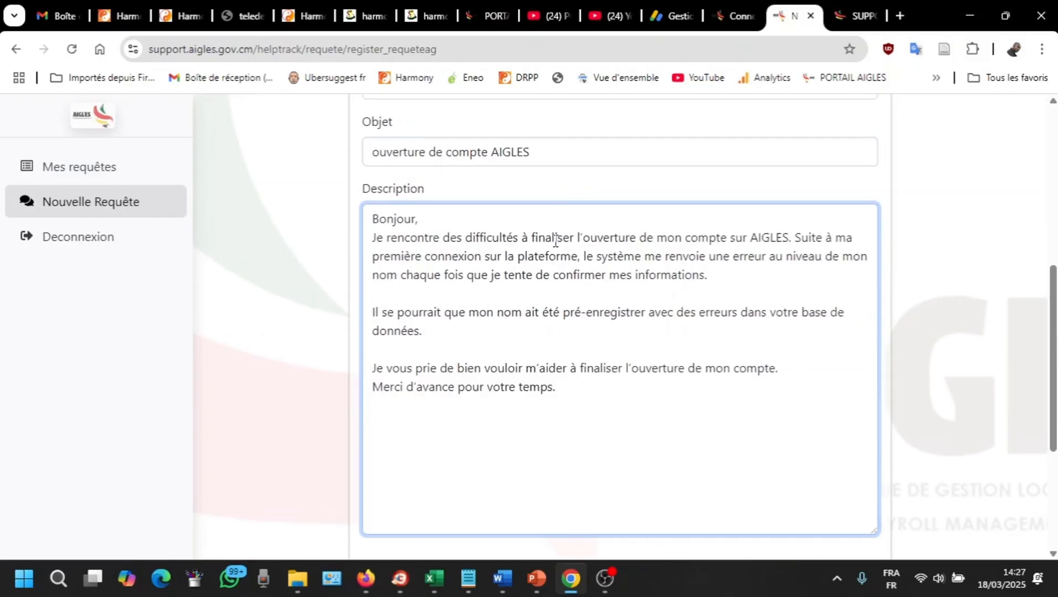
{"action": "scroll", "coordinate": [509, 221], "scroll_direction": "down", "scroll_amount": 4}
{"action": "scroll", "coordinate": [489, 189], "scroll_direction": "up", "scroll_amount": 2}
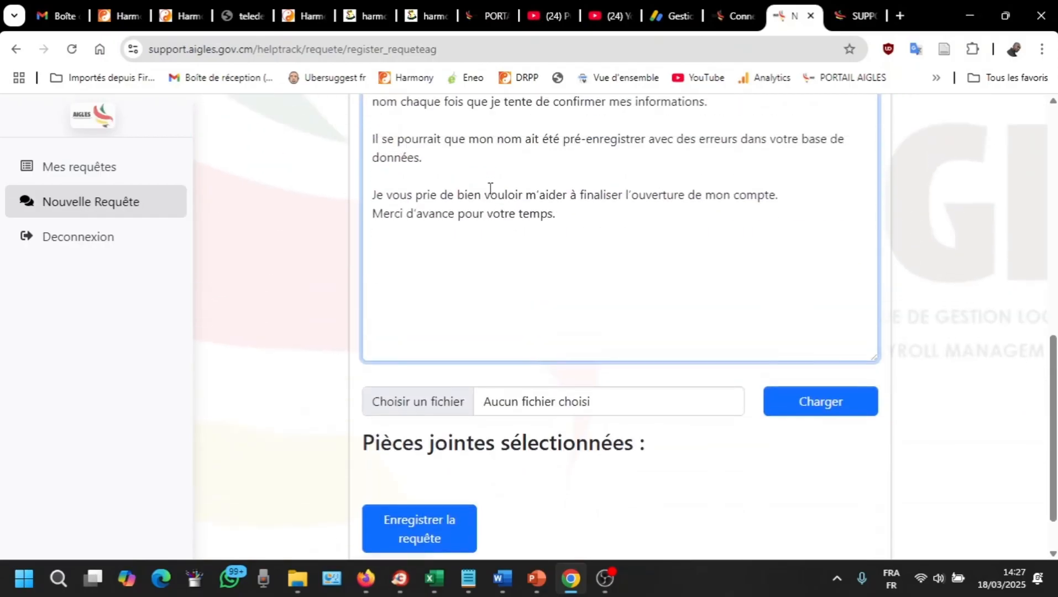
{"action": "scroll", "coordinate": [492, 202], "scroll_direction": "down", "scroll_amount": 2}
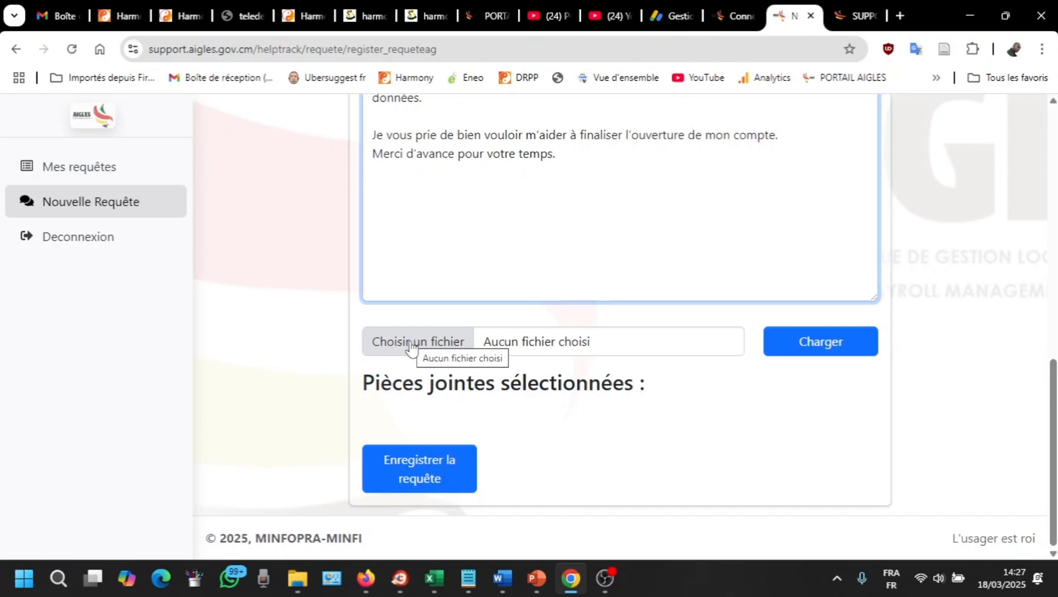
{"action": "scroll", "coordinate": [412, 348], "scroll_direction": "up", "scroll_amount": 8}
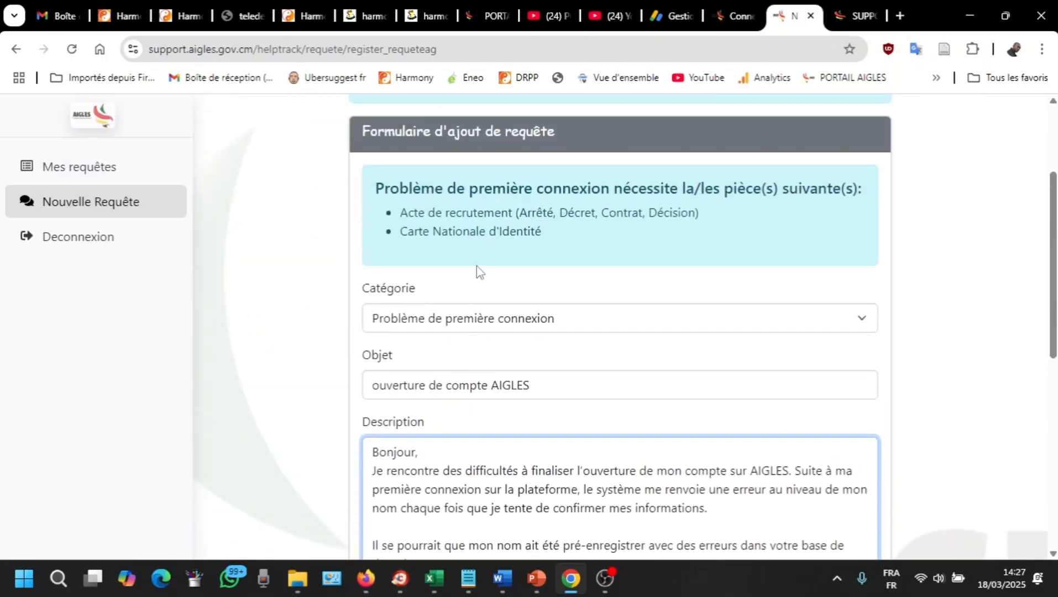
{"action": "scroll", "coordinate": [574, 252], "scroll_direction": "down", "scroll_amount": 5}
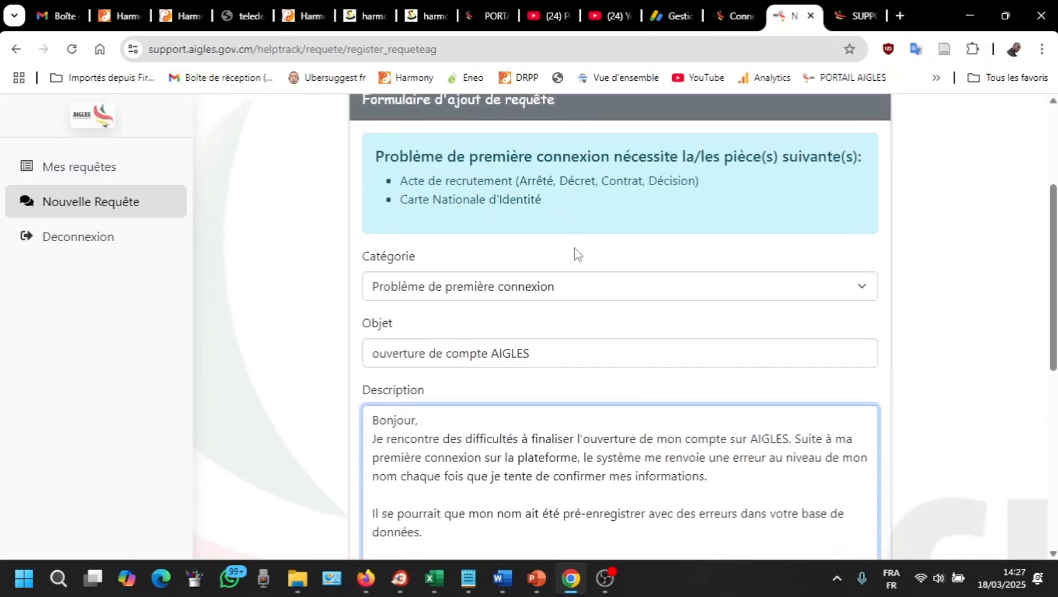
{"action": "scroll", "coordinate": [548, 293], "scroll_direction": "up", "scroll_amount": 5}
{"action": "scroll", "coordinate": [527, 213], "scroll_direction": "up", "scroll_amount": 2}
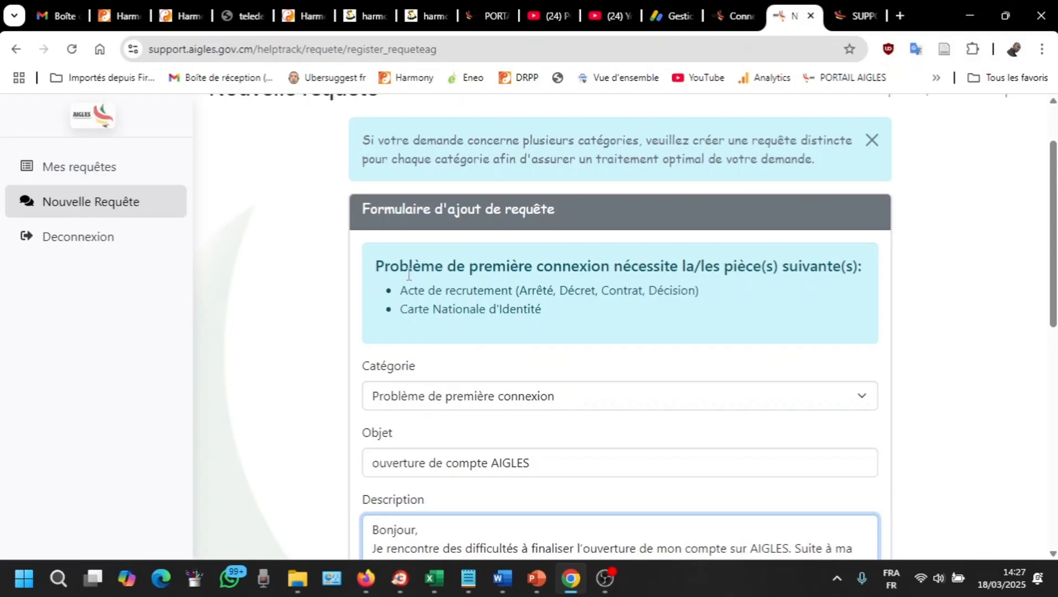
Step: Highlight the required-documents heading, then switch the request category to Date d'entrée erronée
{"action": "left_click_drag", "start_coordinate": [371, 270], "coordinate": [443, 290]}
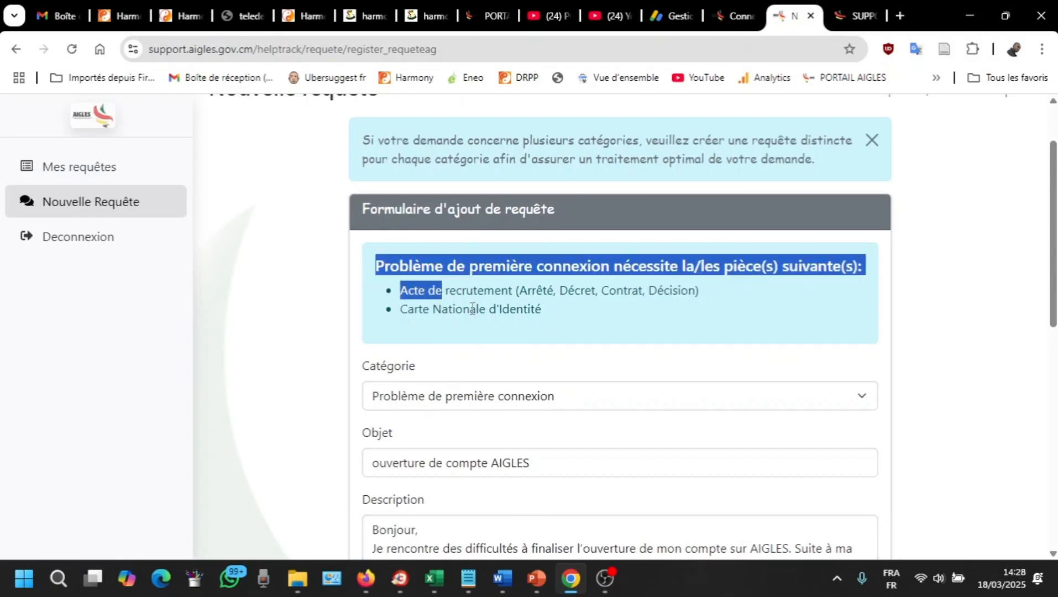
{"action": "left_click", "coordinate": [538, 318]}
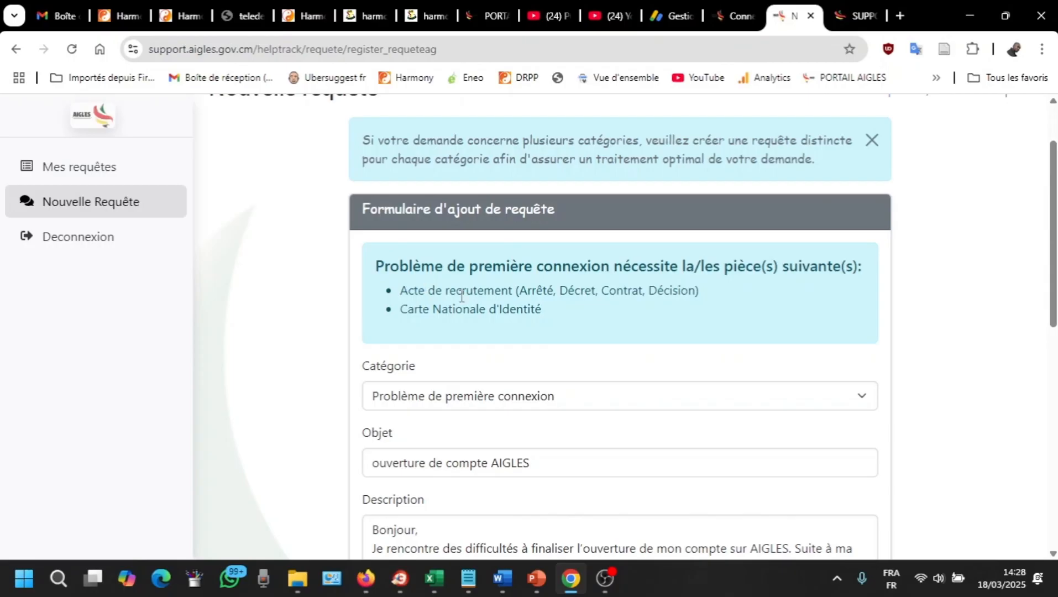
{"action": "scroll", "coordinate": [434, 283], "scroll_direction": "down", "scroll_amount": 1}
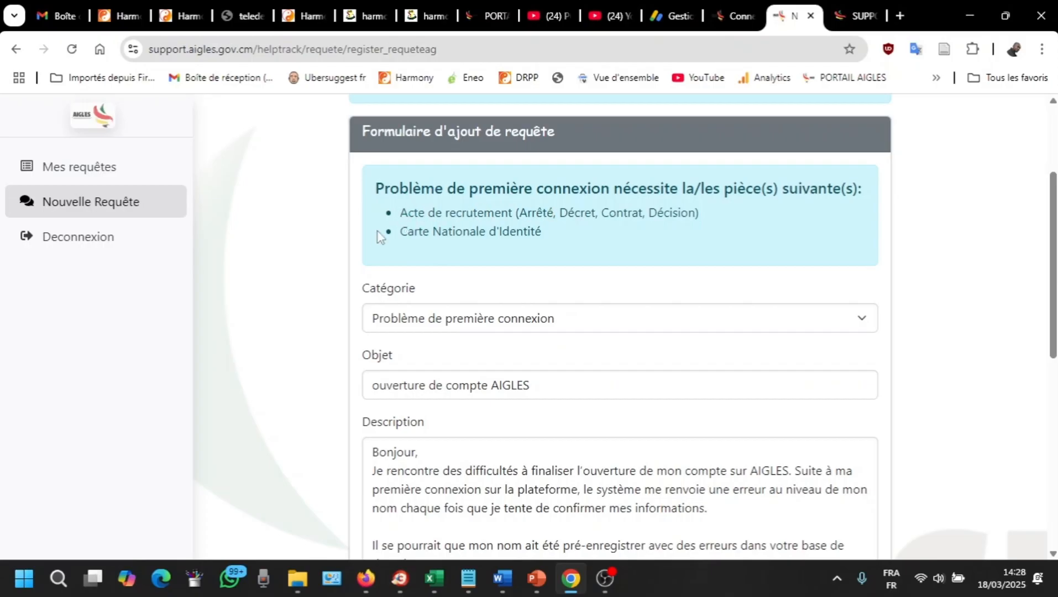
{"action": "left_click", "coordinate": [473, 320]}
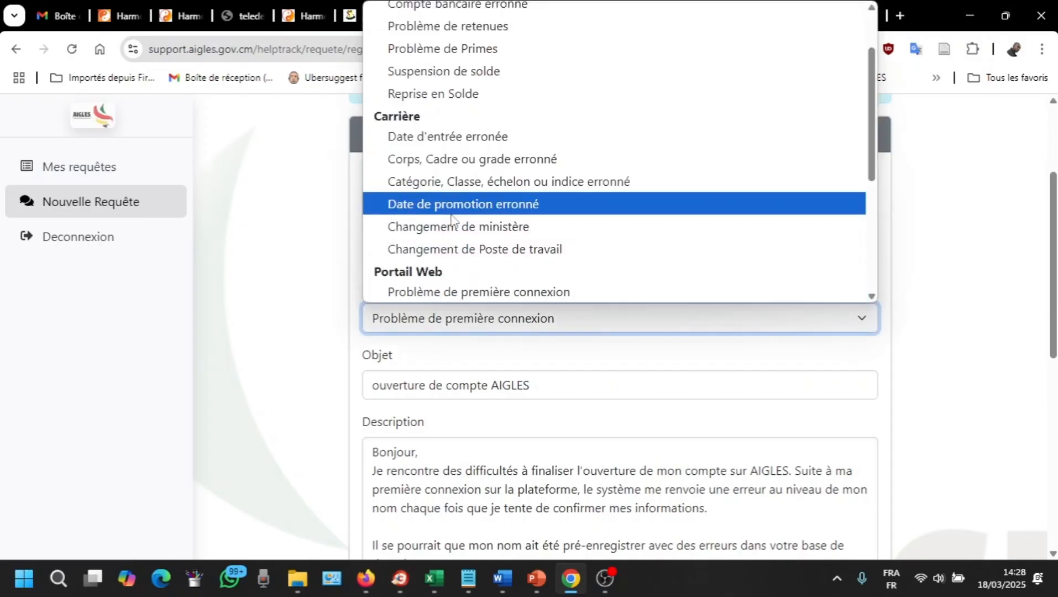
{"action": "scroll", "coordinate": [451, 218], "scroll_direction": "up", "scroll_amount": 2}
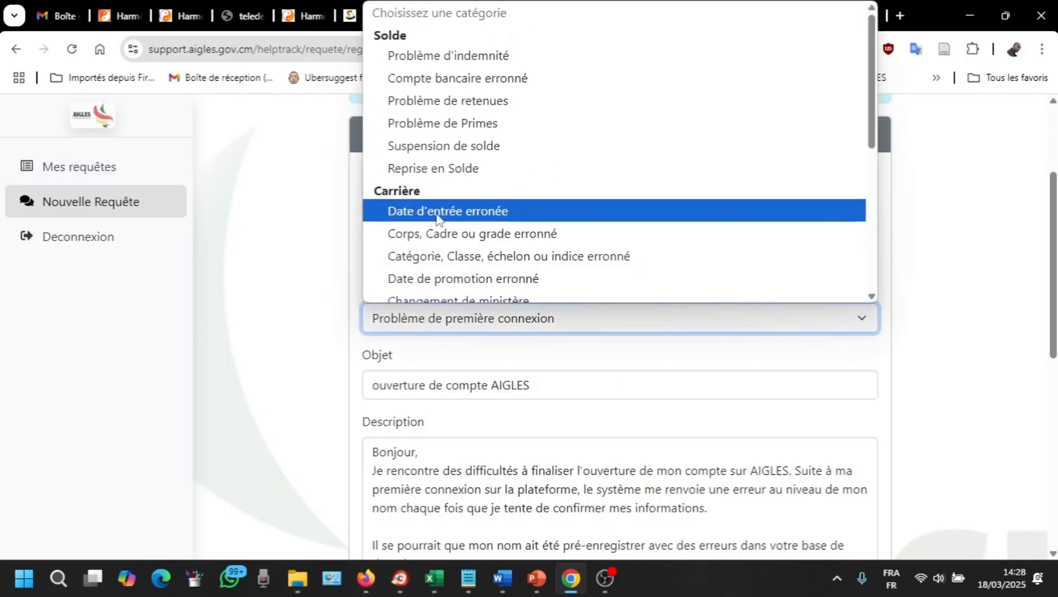
{"action": "left_click", "coordinate": [484, 217]}
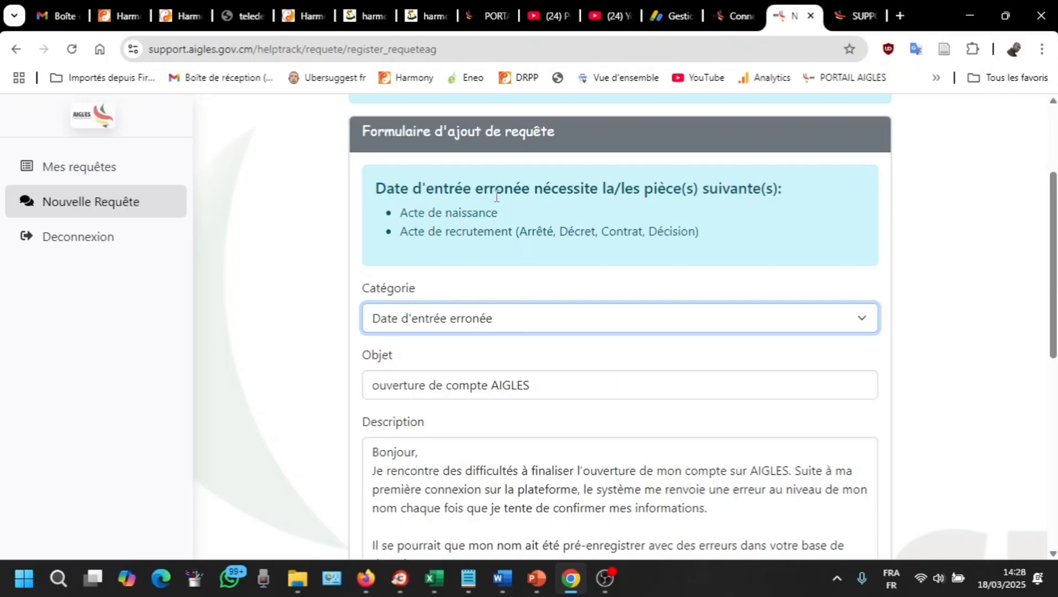
Step: Try Suspension de pension, then choose Problème d'indemnité, which requires bulletin de solde, nomination and affectation acts
{"action": "left_click", "coordinate": [462, 331]}
{"action": "scroll", "coordinate": [506, 142], "scroll_direction": "down", "scroll_amount": 5}
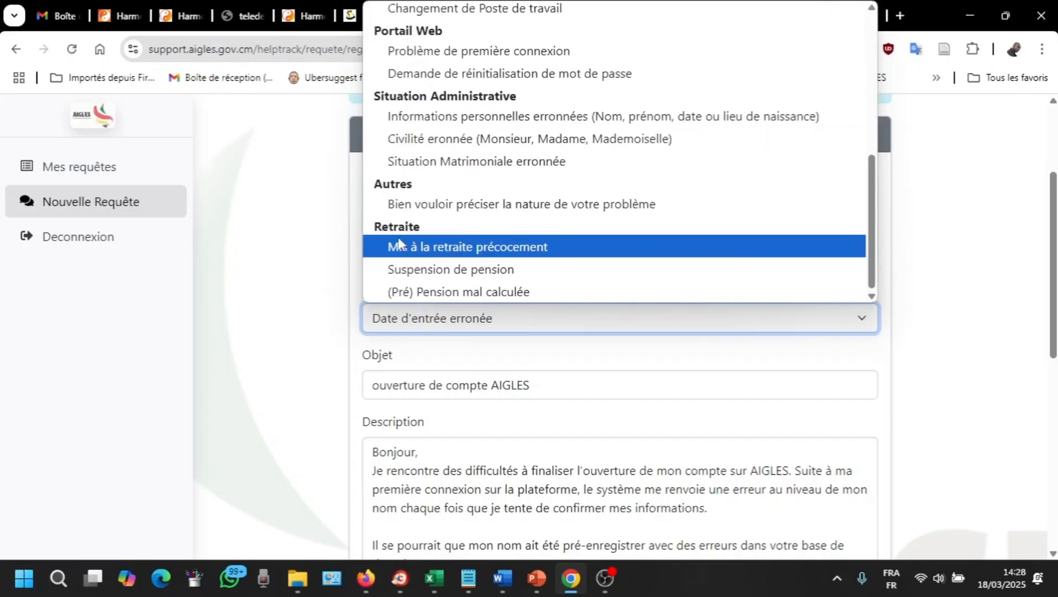
{"action": "left_click", "coordinate": [449, 271]}
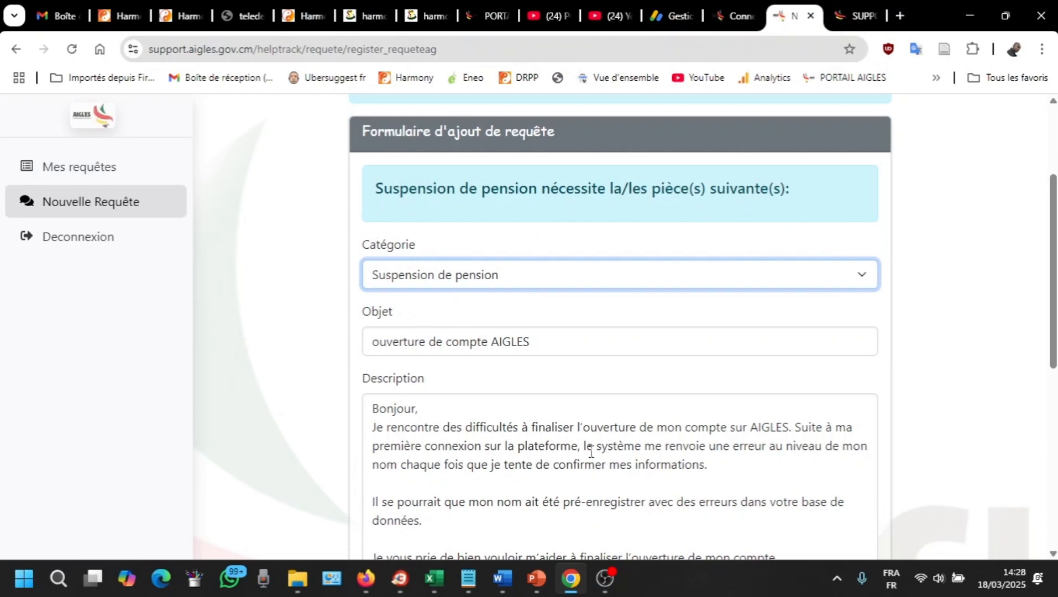
{"action": "left_click", "coordinate": [528, 277]}
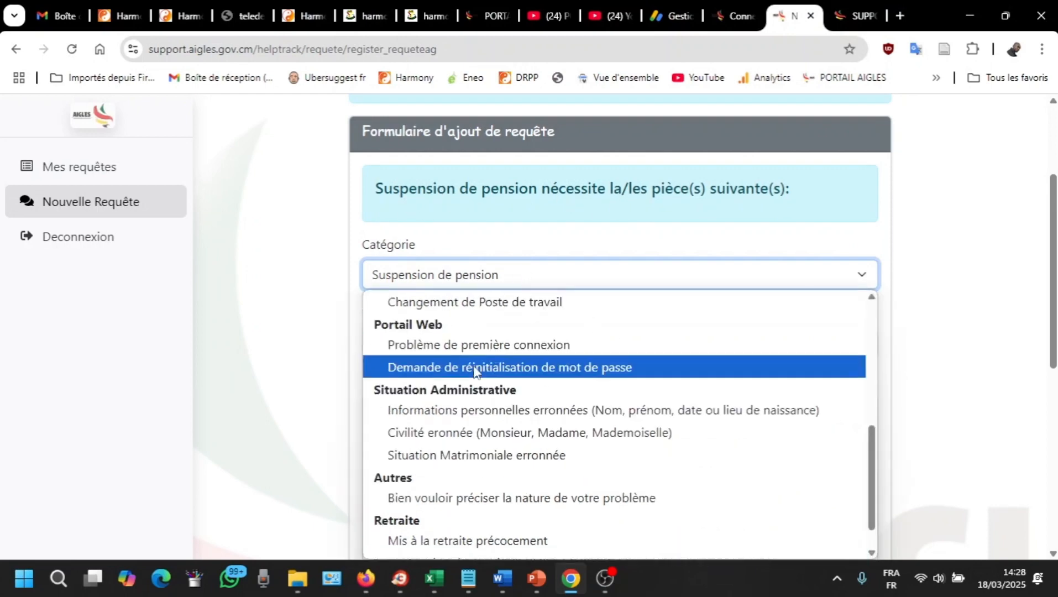
{"action": "scroll", "coordinate": [476, 387], "scroll_direction": "up", "scroll_amount": 3}
{"action": "scroll", "coordinate": [477, 397], "scroll_direction": "up", "scroll_amount": 5}
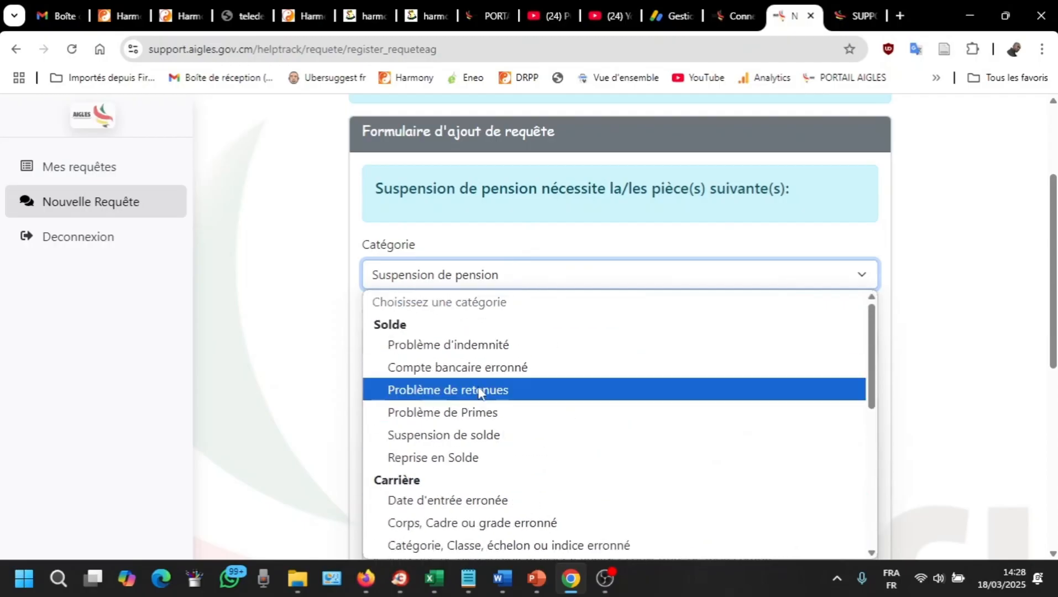
{"action": "left_click", "coordinate": [474, 349]}
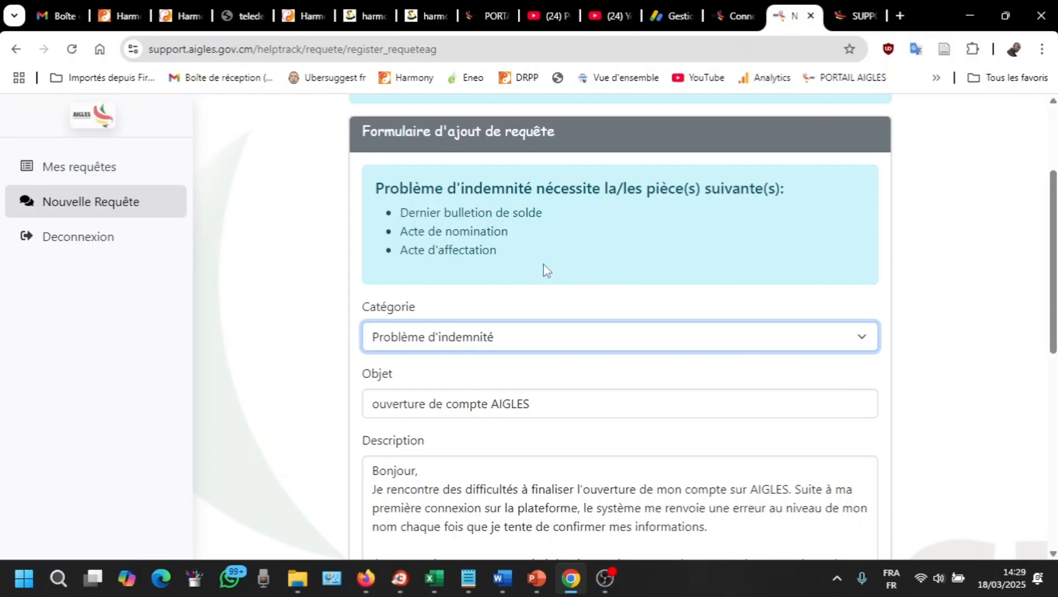
{"action": "scroll", "coordinate": [430, 210], "scroll_direction": "down", "scroll_amount": 1}
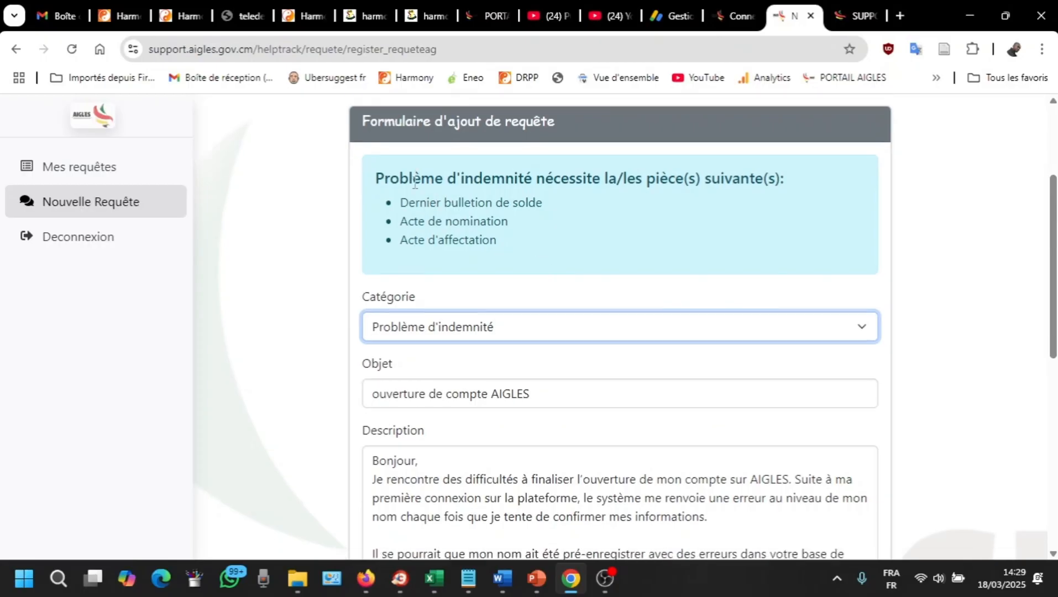
{"action": "scroll", "coordinate": [407, 138], "scroll_direction": "down", "scroll_amount": 6}
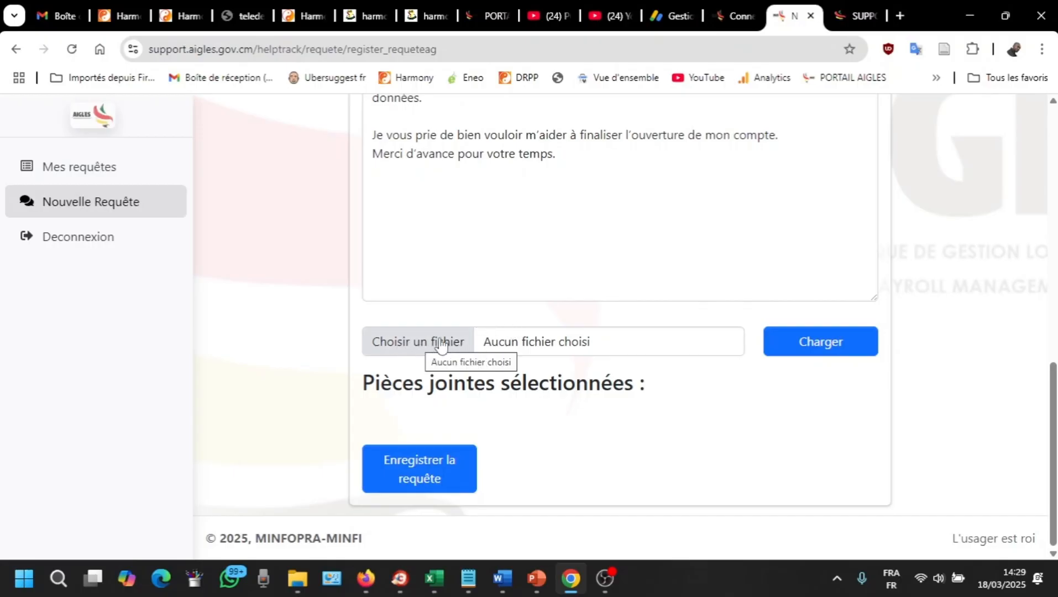
{"action": "left_click", "coordinate": [401, 348]}
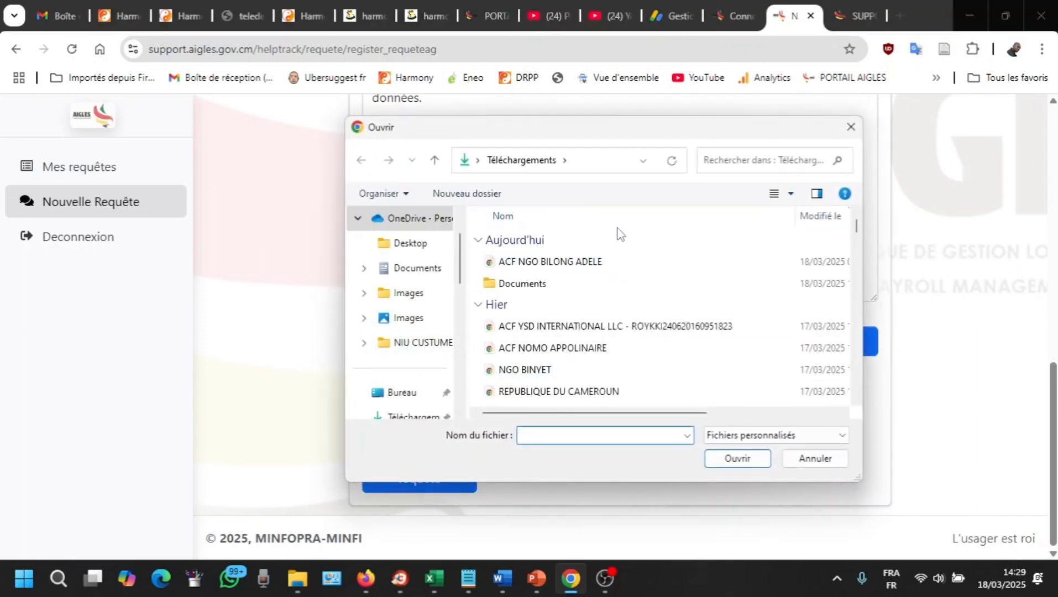
{"action": "scroll", "coordinate": [560, 309], "scroll_direction": "down", "scroll_amount": 1}
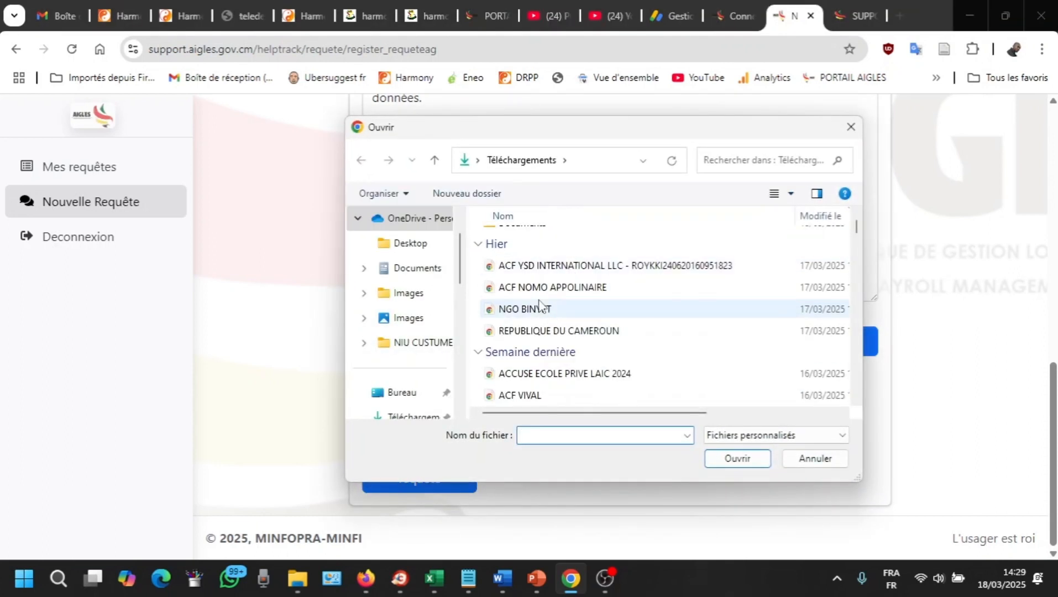
{"action": "scroll", "coordinate": [528, 314], "scroll_direction": "down", "scroll_amount": 4}
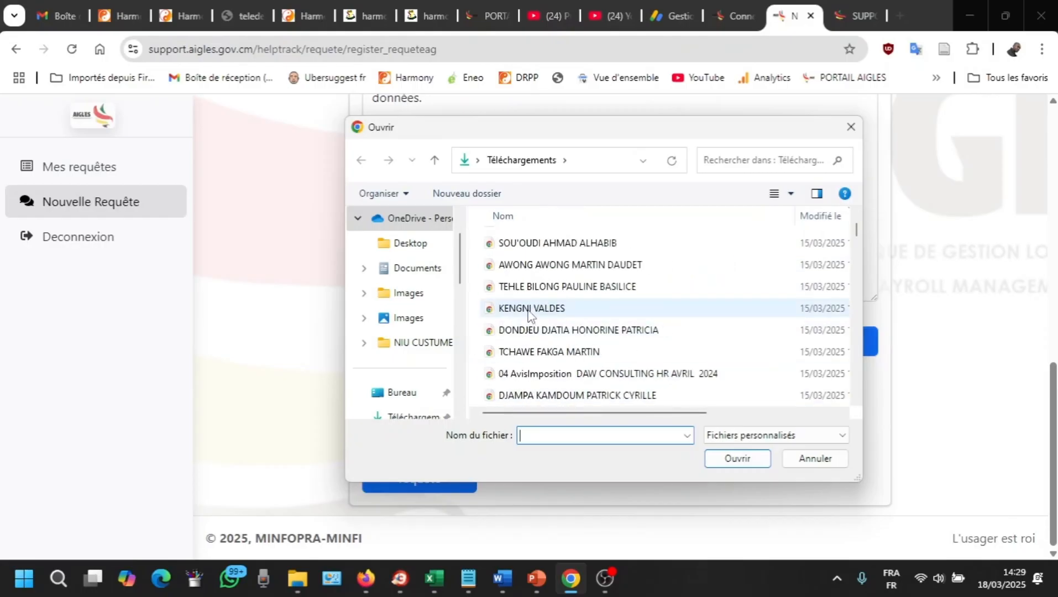
{"action": "scroll", "coordinate": [551, 270], "scroll_direction": "down", "scroll_amount": 1}
{"action": "scroll", "coordinate": [557, 288], "scroll_direction": "up", "scroll_amount": 1}
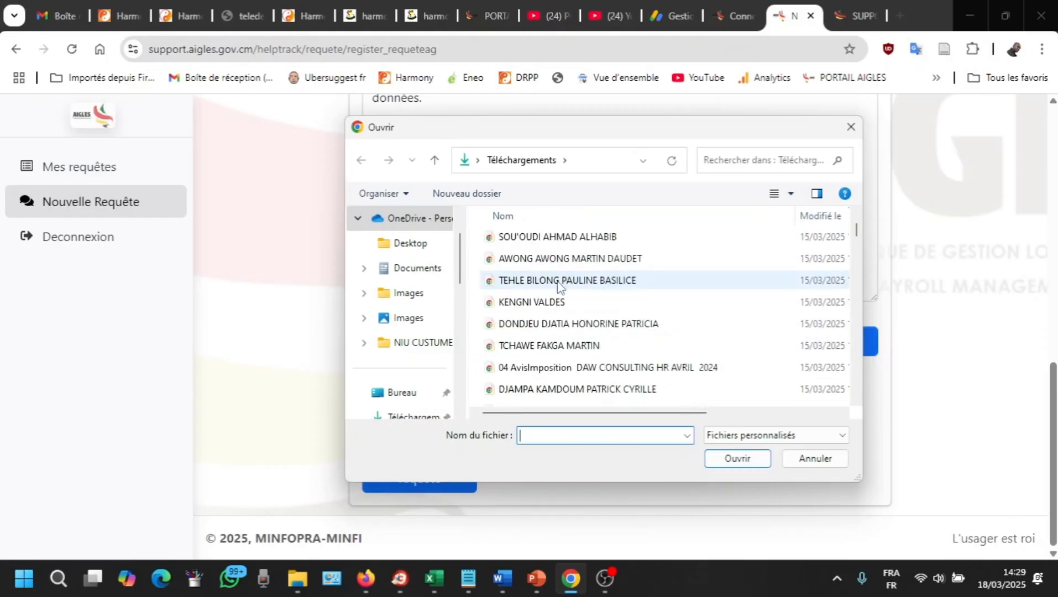
{"action": "scroll", "coordinate": [413, 354], "scroll_direction": "down", "scroll_amount": 1}
{"action": "scroll", "coordinate": [558, 274], "scroll_direction": "up", "scroll_amount": 5}
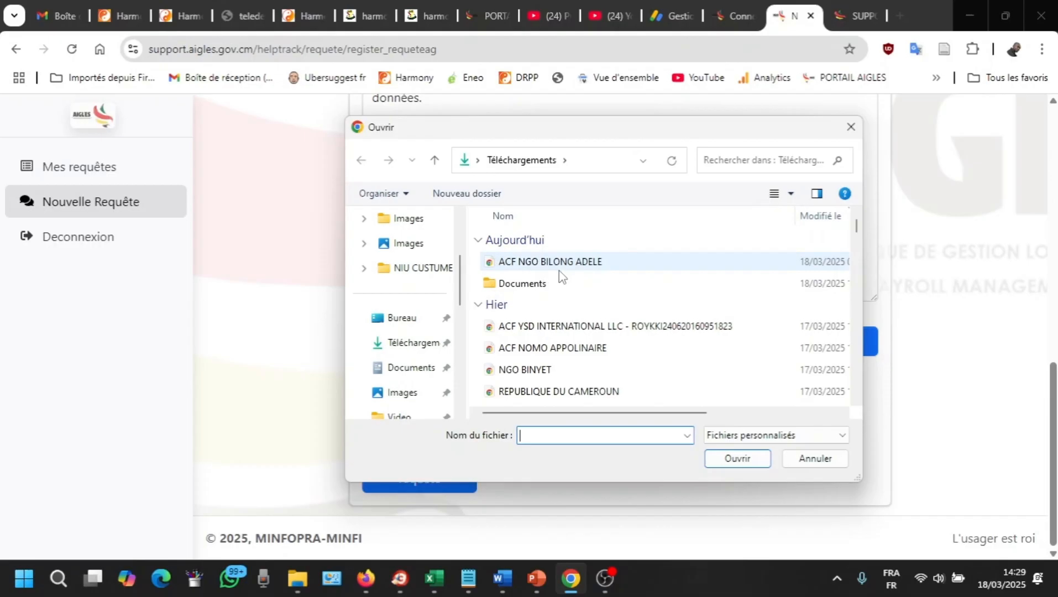
{"action": "scroll", "coordinate": [559, 271], "scroll_direction": "down", "scroll_amount": 10}
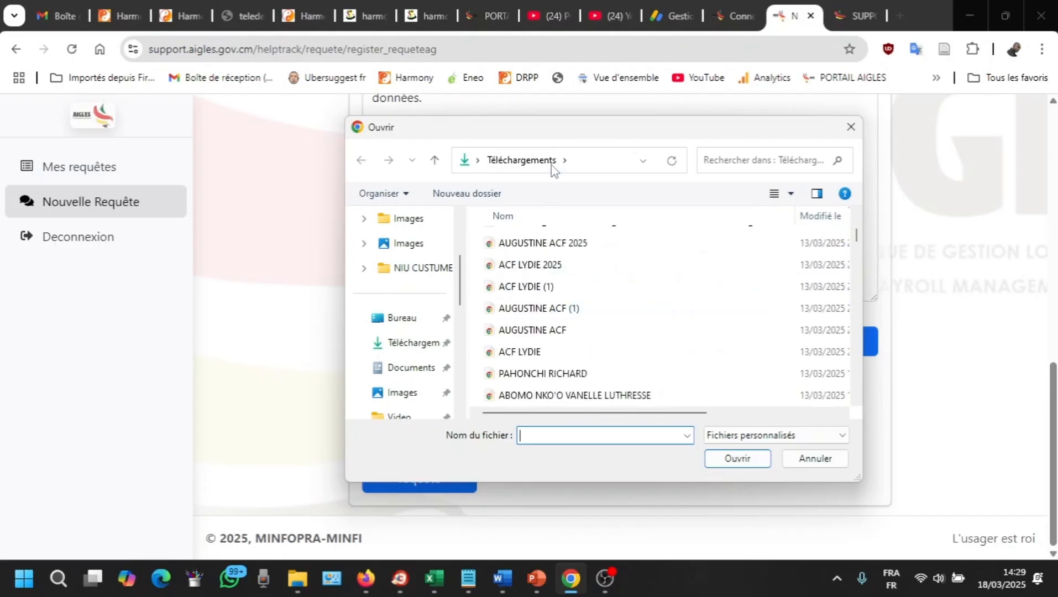
{"action": "scroll", "coordinate": [606, 305], "scroll_direction": "down", "scroll_amount": 5}
{"action": "scroll", "coordinate": [578, 301], "scroll_direction": "down", "scroll_amount": 5}
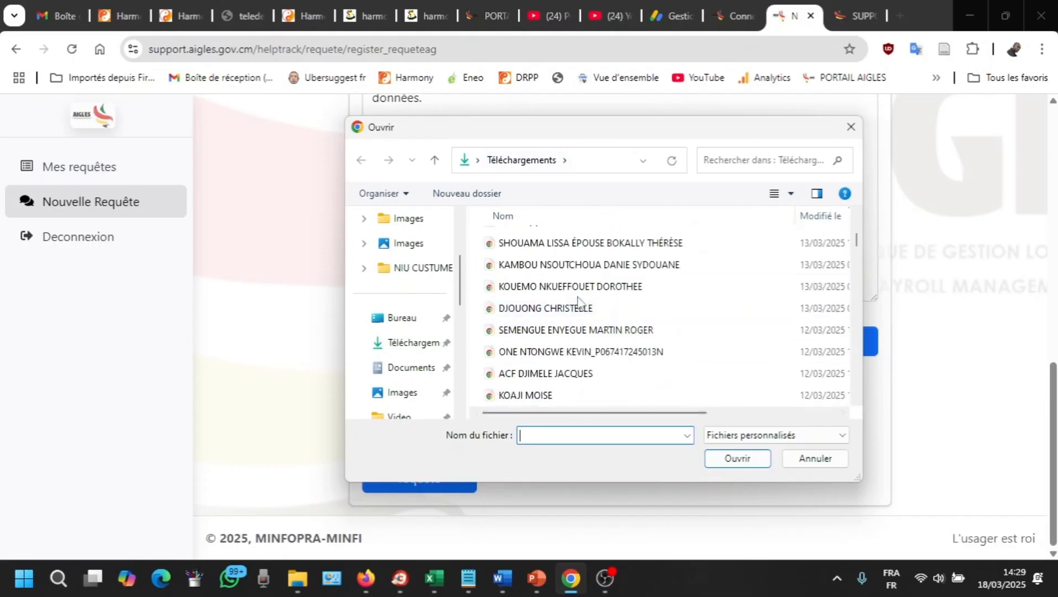
{"action": "scroll", "coordinate": [578, 302], "scroll_direction": "up", "scroll_amount": 3}
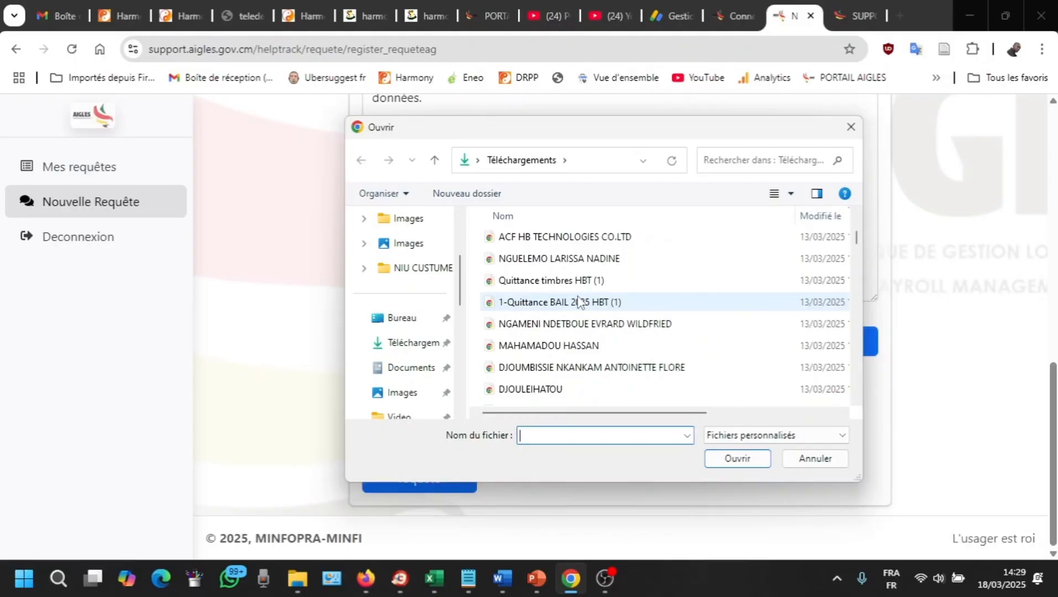
{"action": "scroll", "coordinate": [578, 302], "scroll_direction": "up", "scroll_amount": 5}
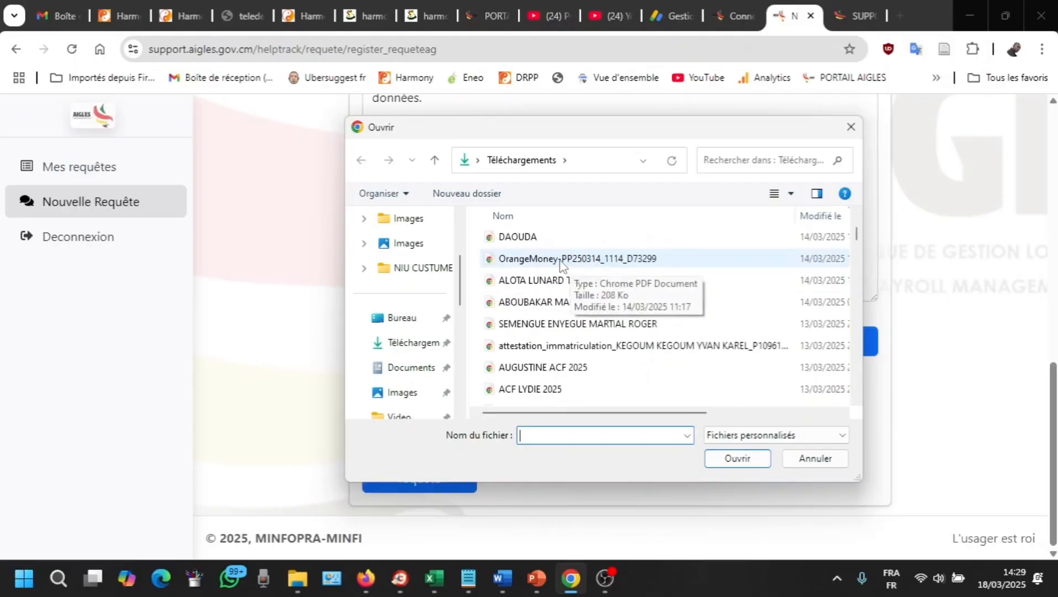
{"action": "scroll", "coordinate": [540, 253], "scroll_direction": "up", "scroll_amount": 1}
{"action": "scroll", "coordinate": [540, 253], "scroll_direction": "up", "scroll_amount": 2}
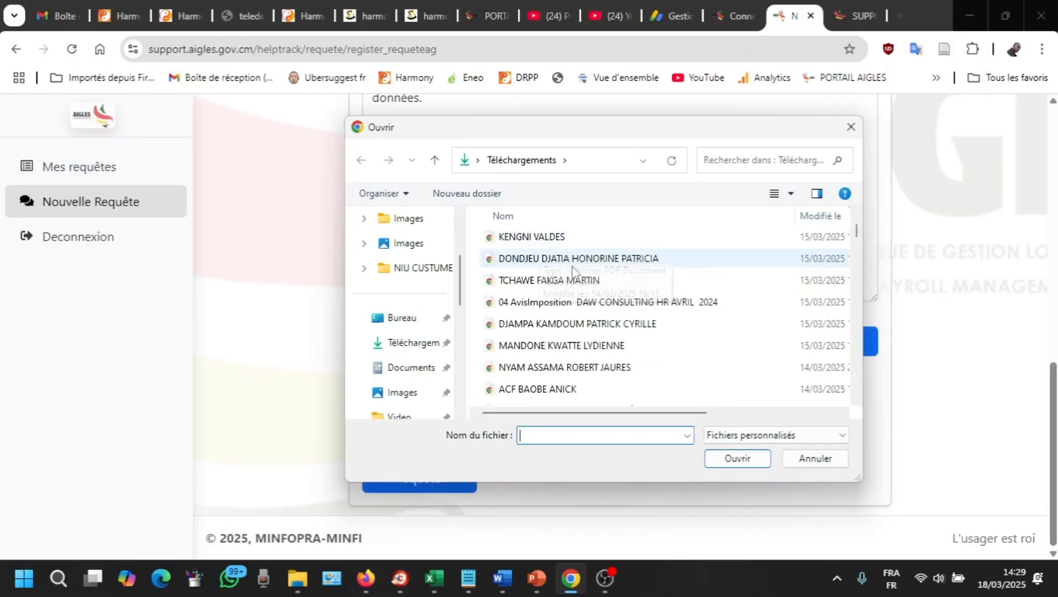
{"action": "scroll", "coordinate": [573, 266], "scroll_direction": "down", "scroll_amount": 1}
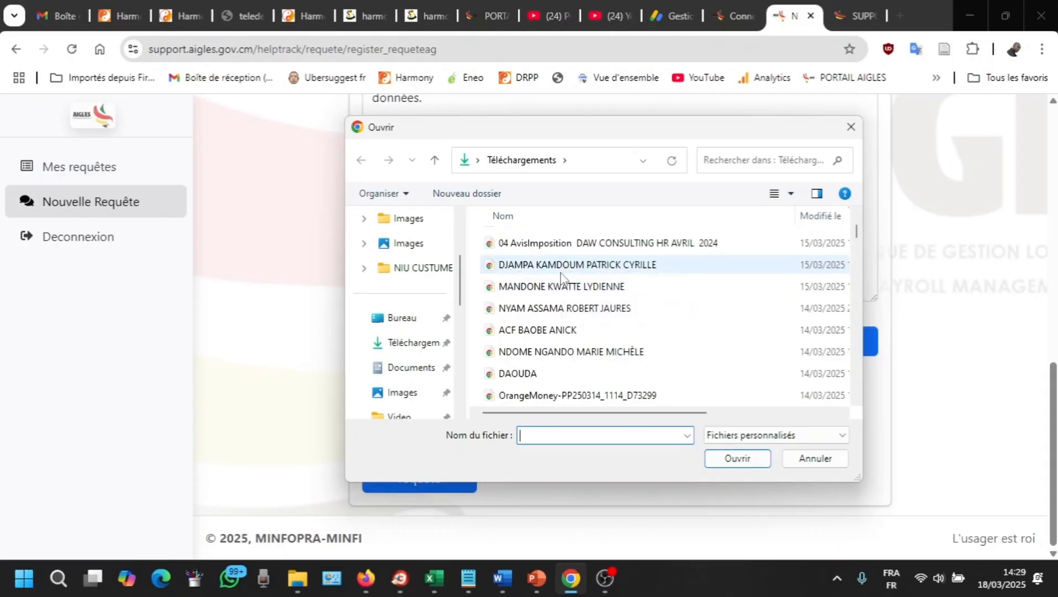
{"action": "scroll", "coordinate": [569, 312], "scroll_direction": "up", "scroll_amount": 3}
{"action": "scroll", "coordinate": [570, 313], "scroll_direction": "up", "scroll_amount": 3}
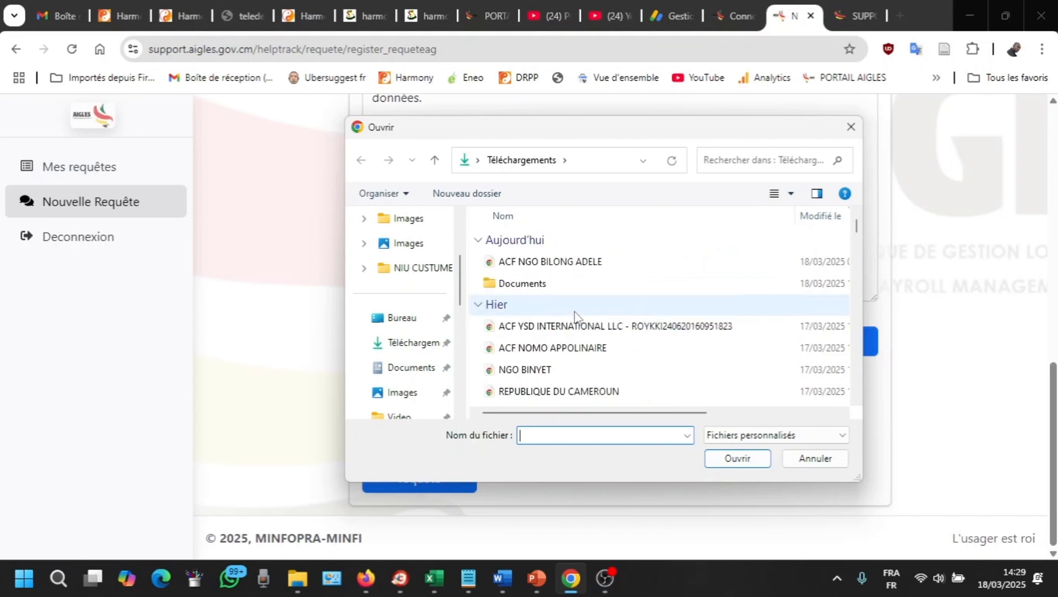
{"action": "left_click", "coordinate": [851, 127]}
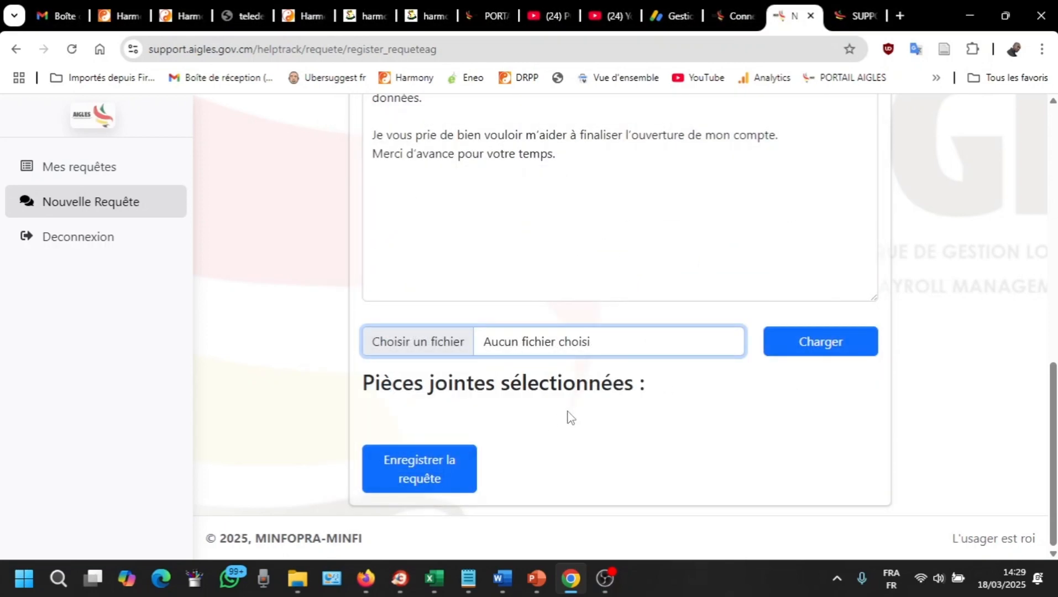
{"action": "left_click", "coordinate": [399, 340]}
{"action": "left_click", "coordinate": [851, 127]}
{"action": "scroll", "coordinate": [540, 246], "scroll_direction": "up", "scroll_amount": 4}
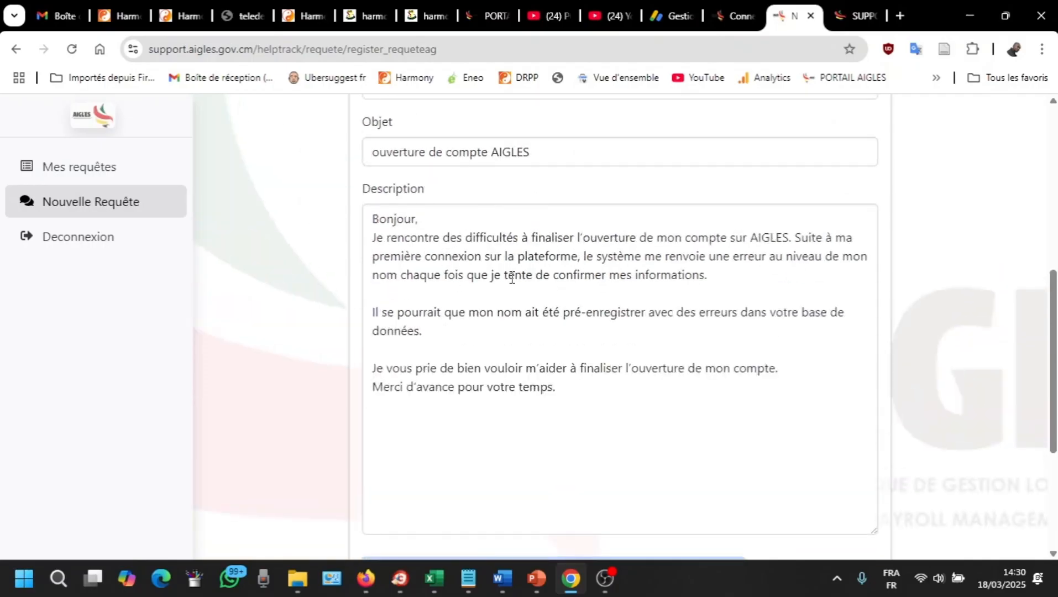
{"action": "scroll", "coordinate": [562, 344], "scroll_direction": "down", "scroll_amount": 4}
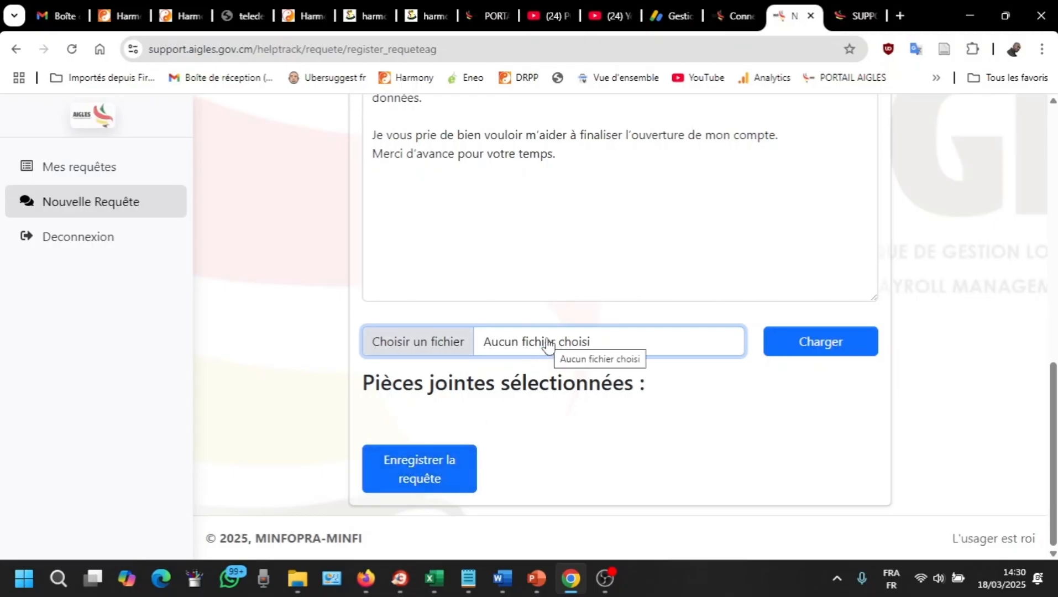
Step: Submit the request, get the at-least-3-pièces warning, and close the Ouvrir file dialog without attaching anything
{"action": "left_click", "coordinate": [418, 477]}
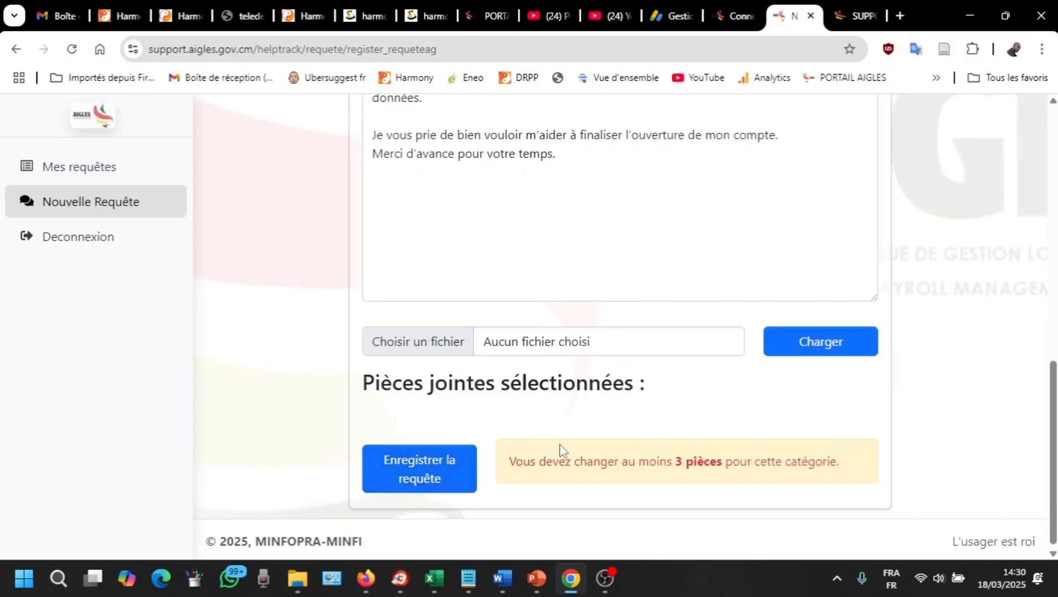
{"action": "scroll", "coordinate": [572, 425], "scroll_direction": "down", "scroll_amount": 1}
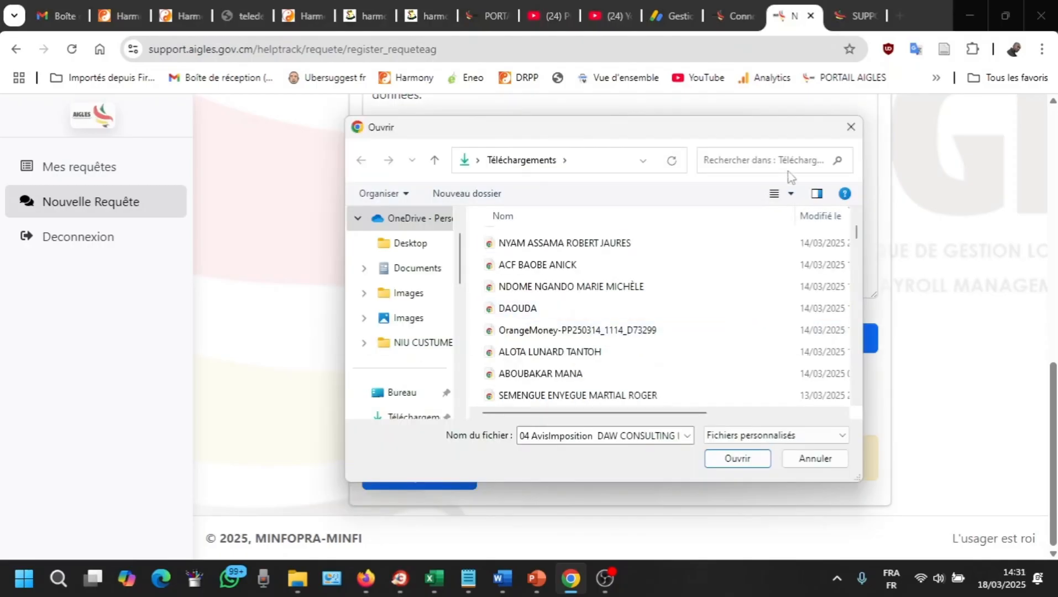
{"action": "left_click", "coordinate": [847, 131]}
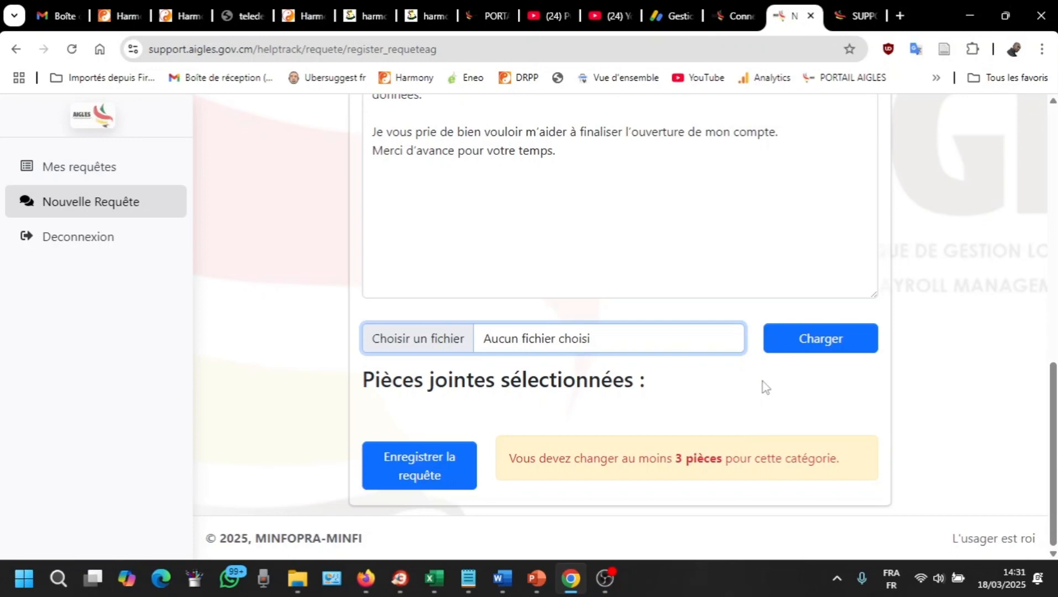
Step: Review the form, retry Enregistrer la requête, then show the dashboard with 0 posted, in-progress and processed requests
{"action": "scroll", "coordinate": [625, 260], "scroll_direction": "up", "scroll_amount": 3}
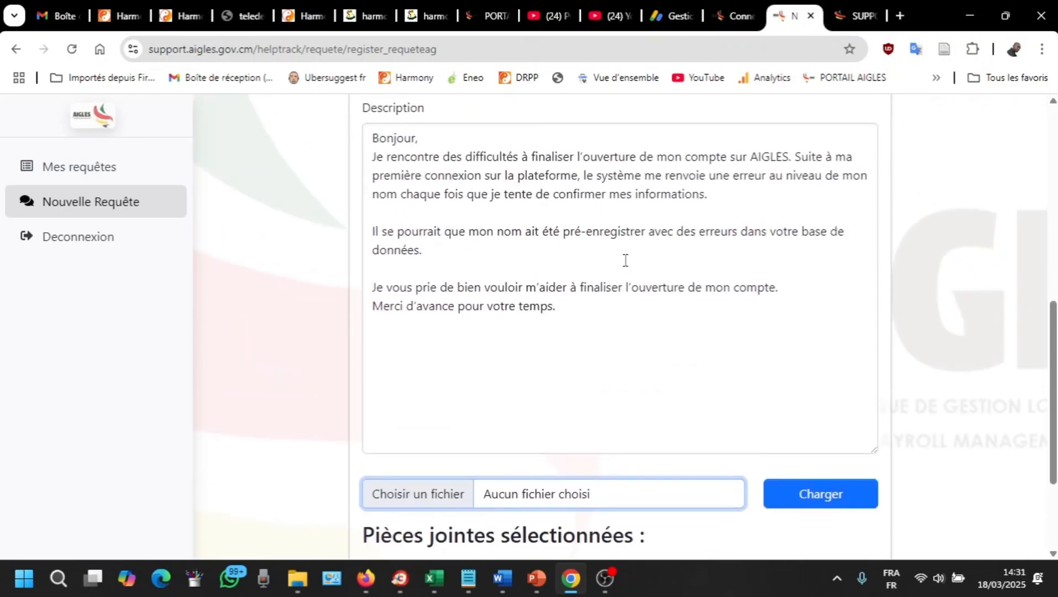
{"action": "scroll", "coordinate": [652, 178], "scroll_direction": "up", "scroll_amount": 3}
{"action": "scroll", "coordinate": [652, 182], "scroll_direction": "down", "scroll_amount": 3}
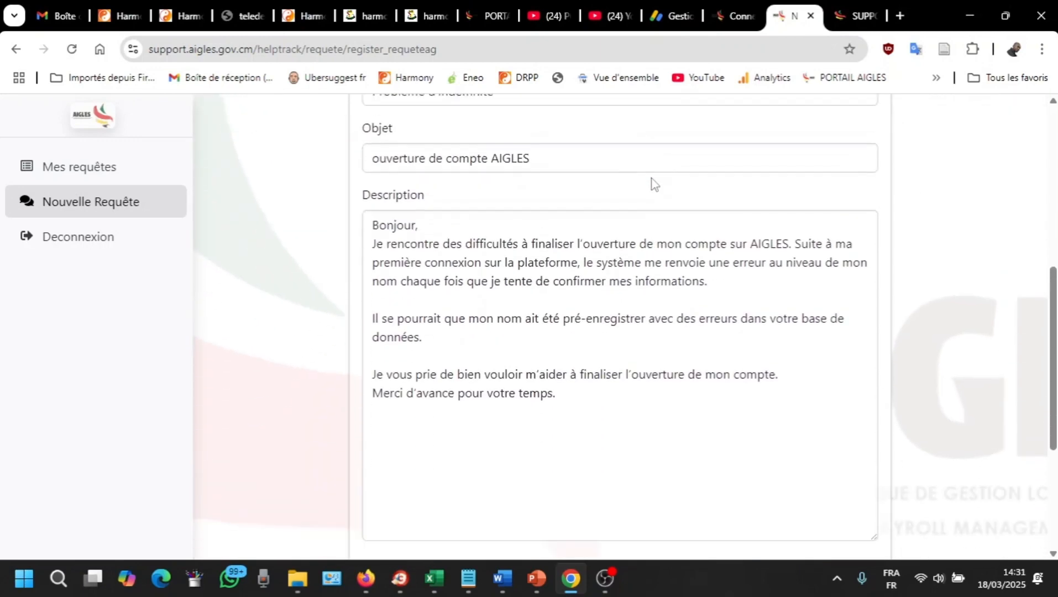
{"action": "scroll", "coordinate": [645, 278], "scroll_direction": "up", "scroll_amount": 5}
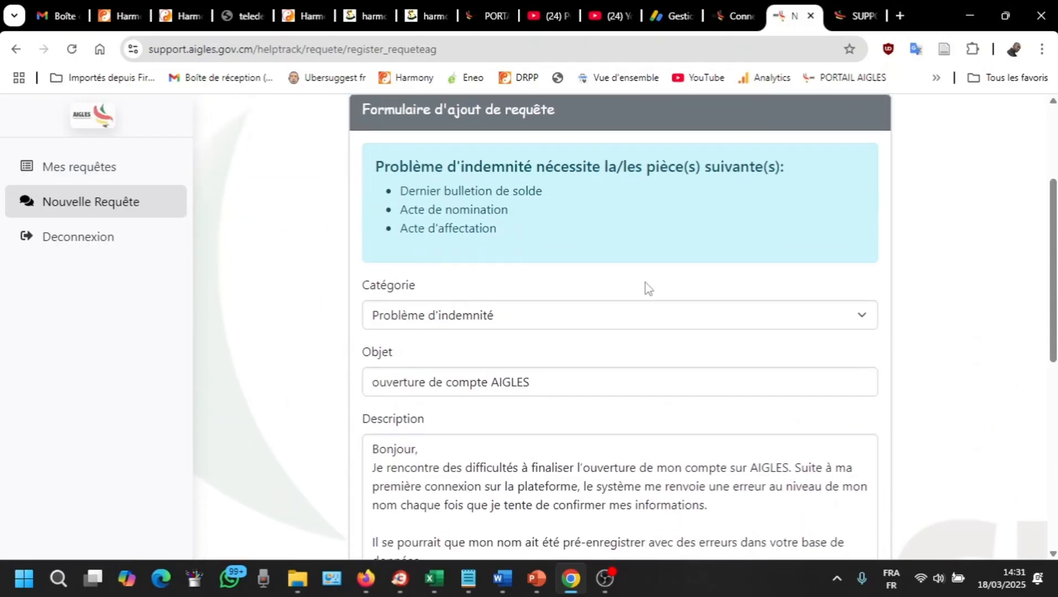
{"action": "scroll", "coordinate": [582, 200], "scroll_direction": "up", "scroll_amount": 3}
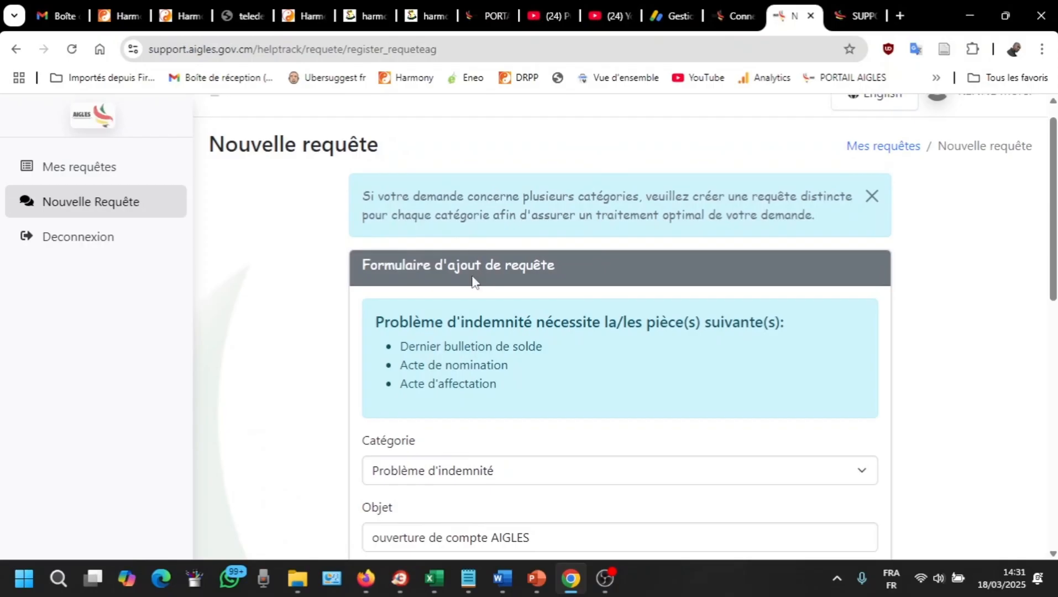
{"action": "scroll", "coordinate": [473, 281], "scroll_direction": "down", "scroll_amount": 3}
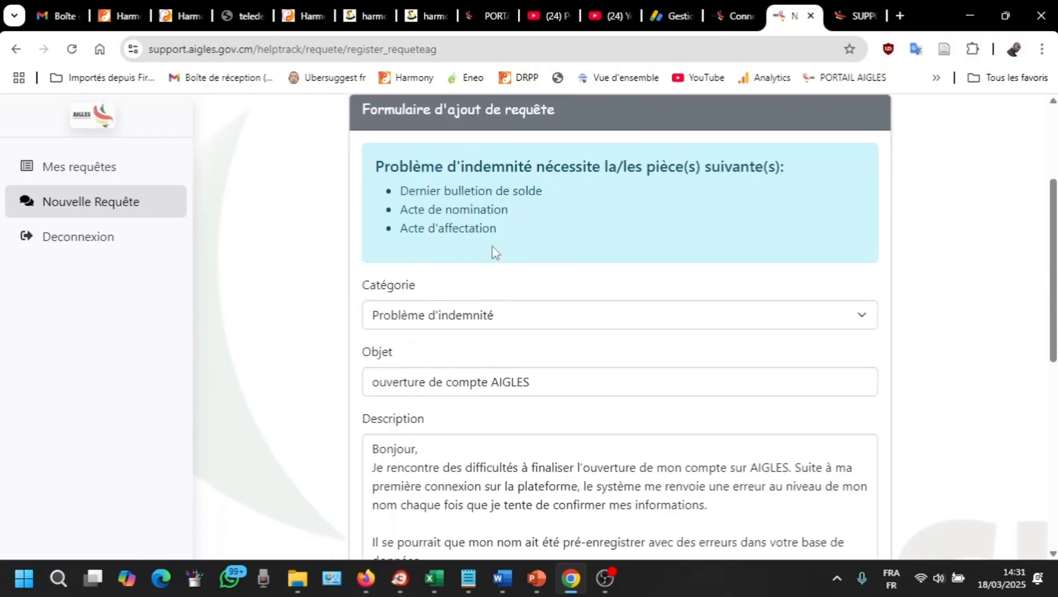
{"action": "scroll", "coordinate": [491, 251], "scroll_direction": "down", "scroll_amount": 3}
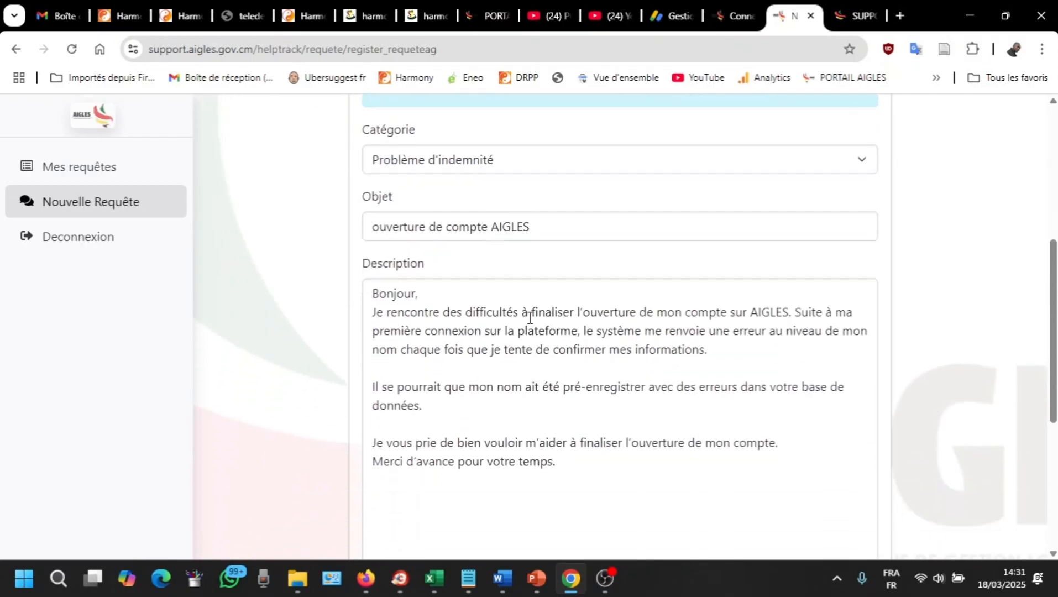
{"action": "scroll", "coordinate": [525, 360], "scroll_direction": "down", "scroll_amount": 5}
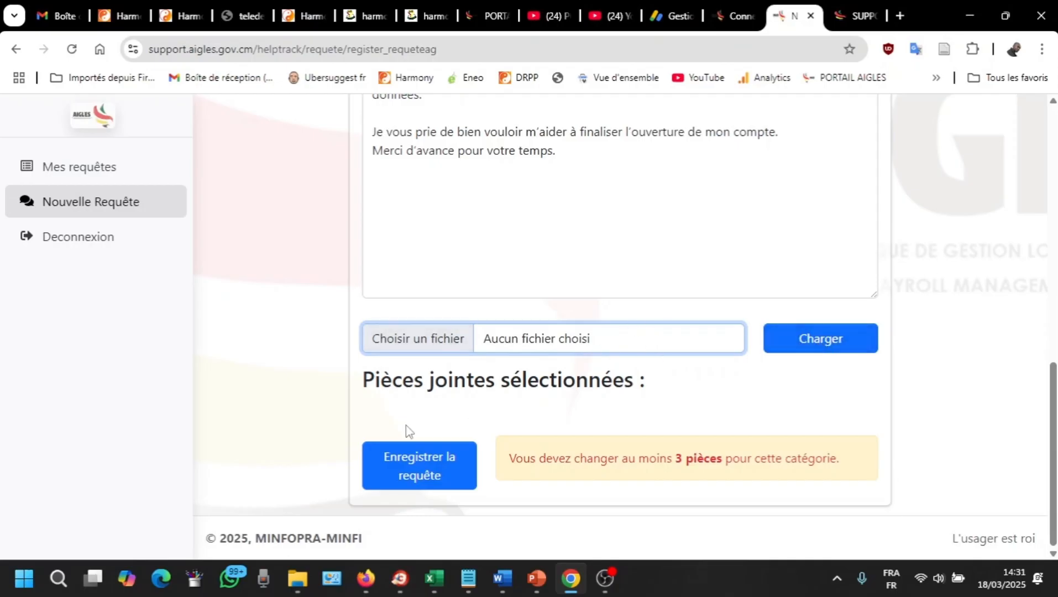
{"action": "left_click", "coordinate": [416, 469]}
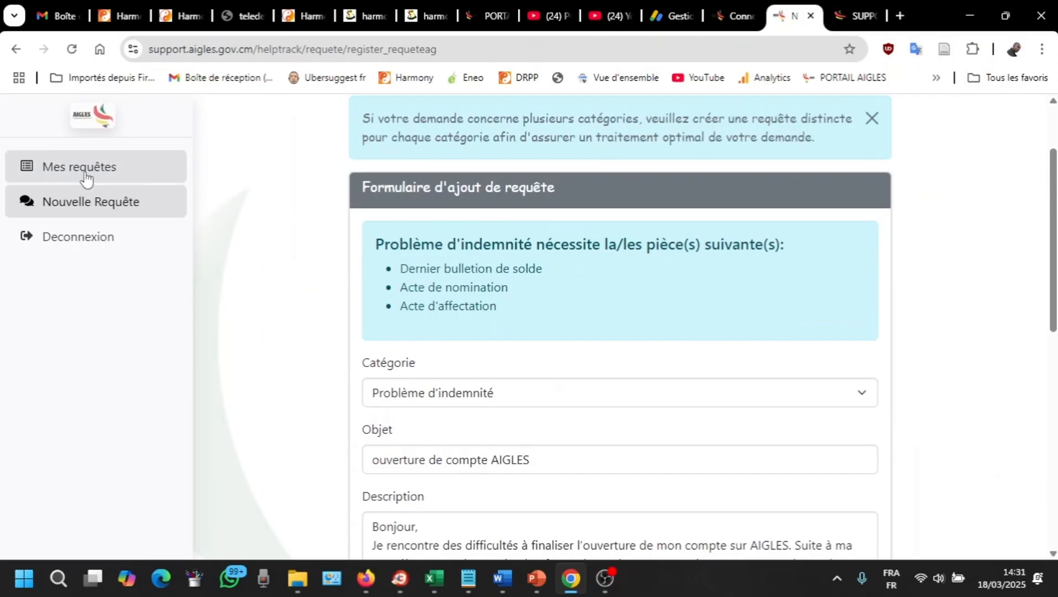
{"action": "left_click", "coordinate": [78, 175]}
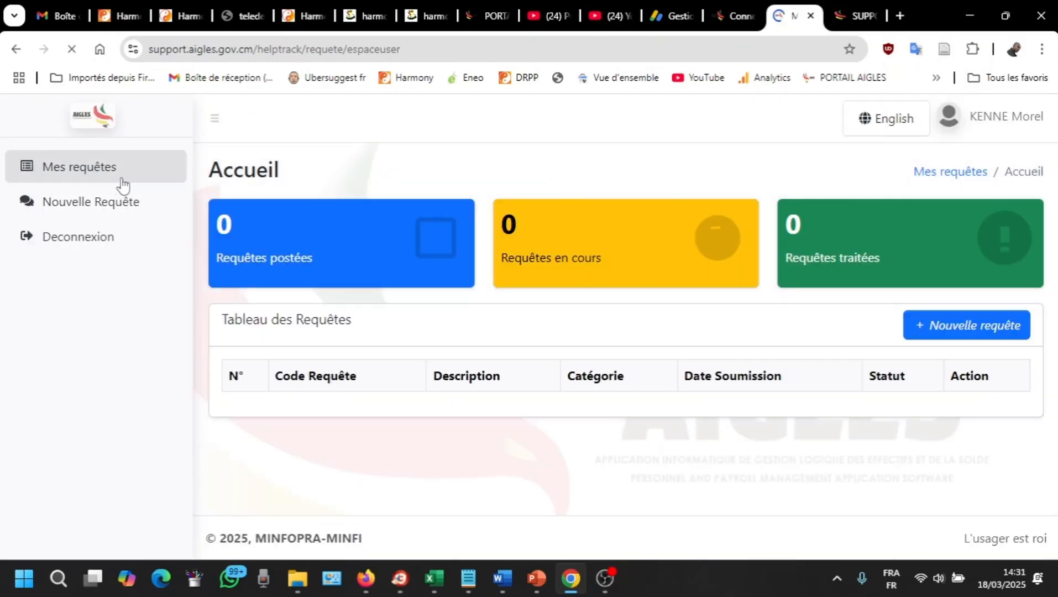